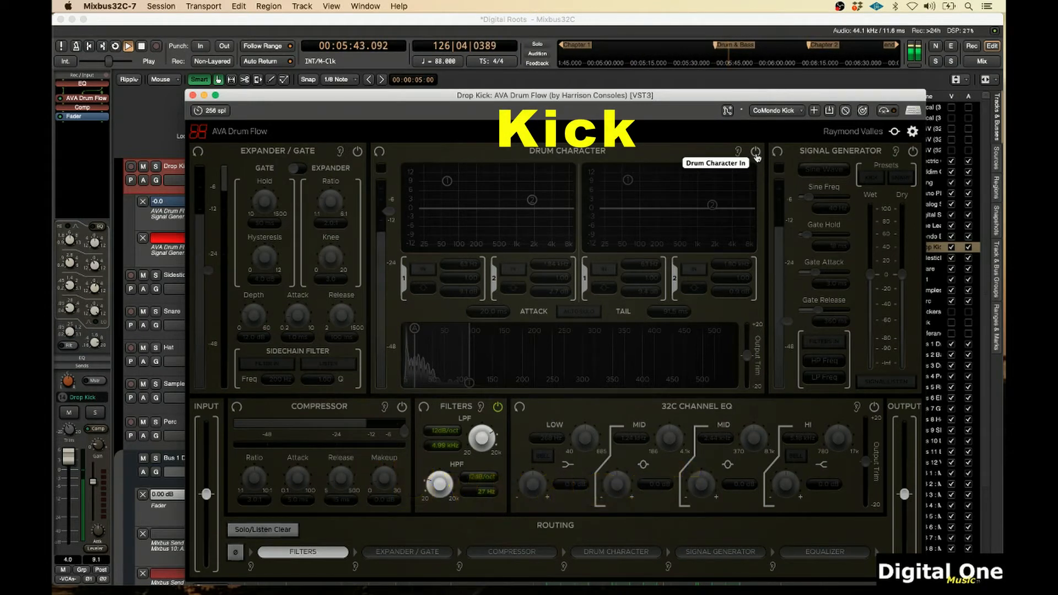
Enable the Drum Character section on the kick's AVA Drum Flow plugin and play the song to audition it
{"action": "left_click", "coordinate": [756, 154]}
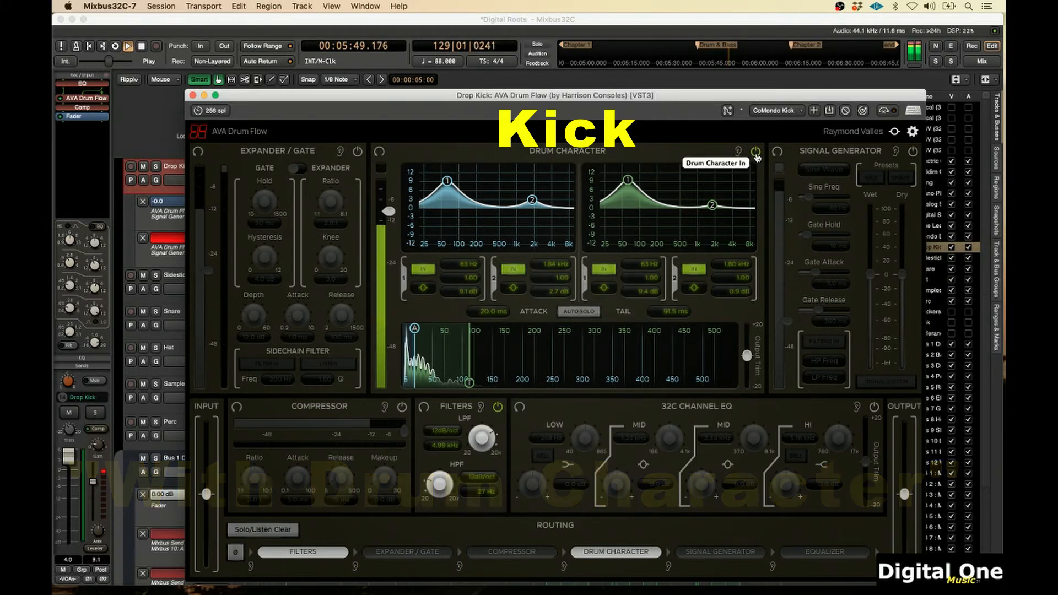
{"action": "key", "text": "space"}
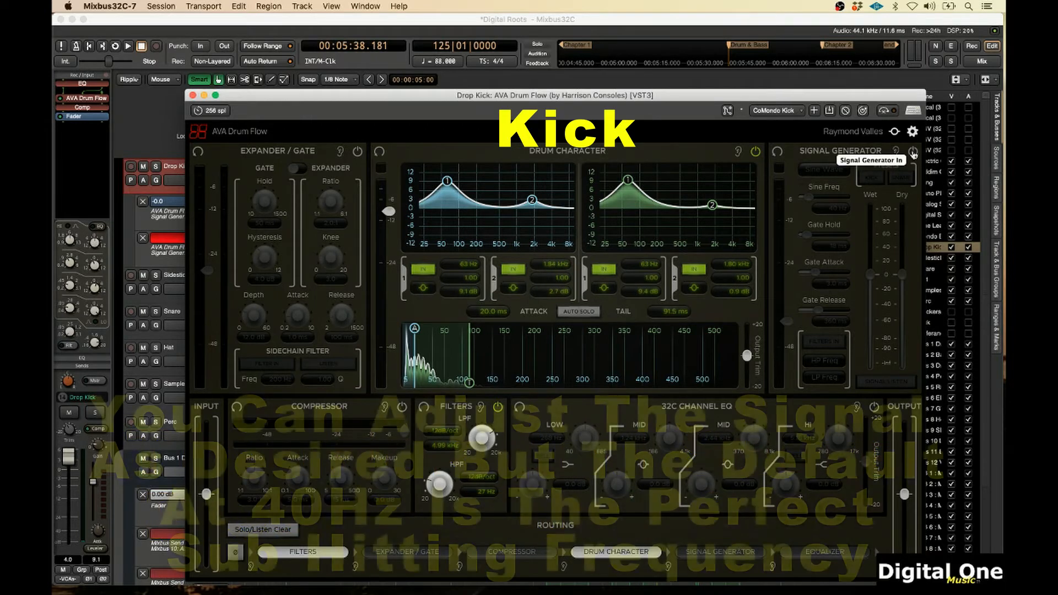
Move the plugin window down to reveal the kick's automation lanes, then enable the Signal Generator and audition it
{"action": "mouse_move", "coordinate": [716, 214]}
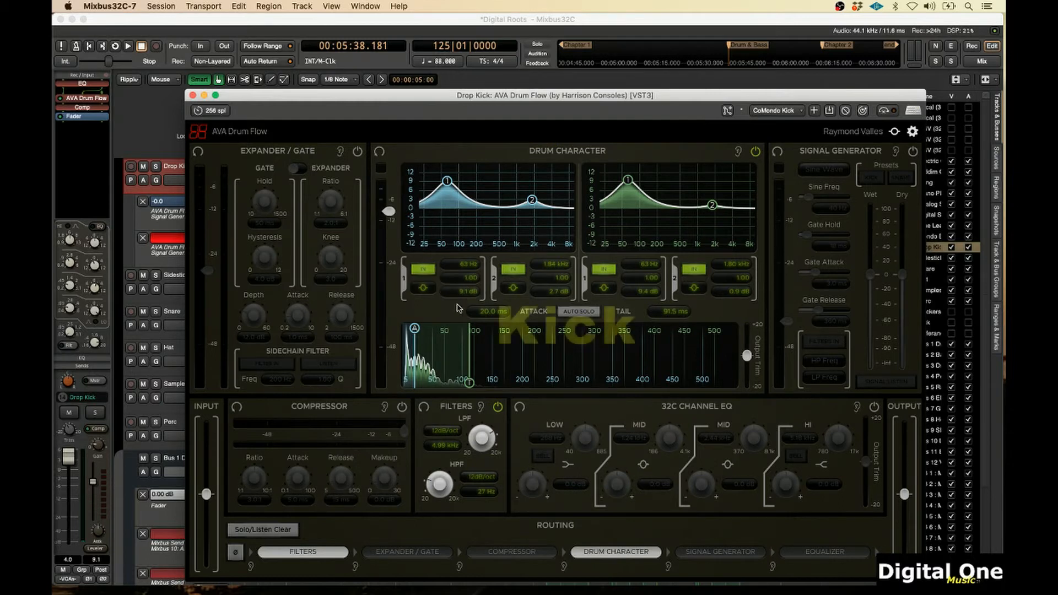
{"action": "left_click_drag", "start_coordinate": [695, 102], "coordinate": [672, 293]}
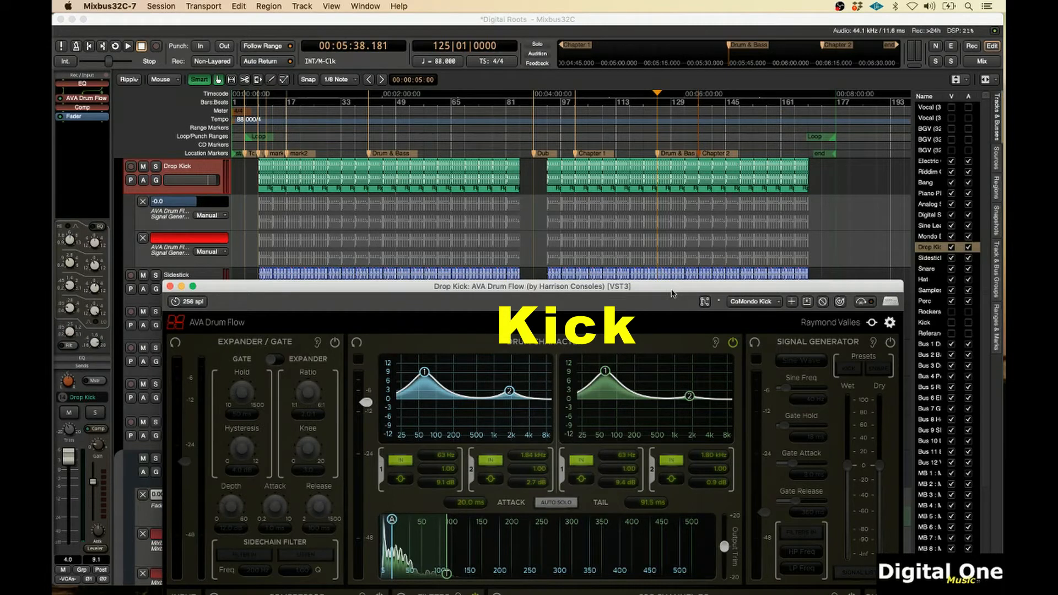
{"action": "left_click_drag", "start_coordinate": [673, 294], "coordinate": [675, 283]}
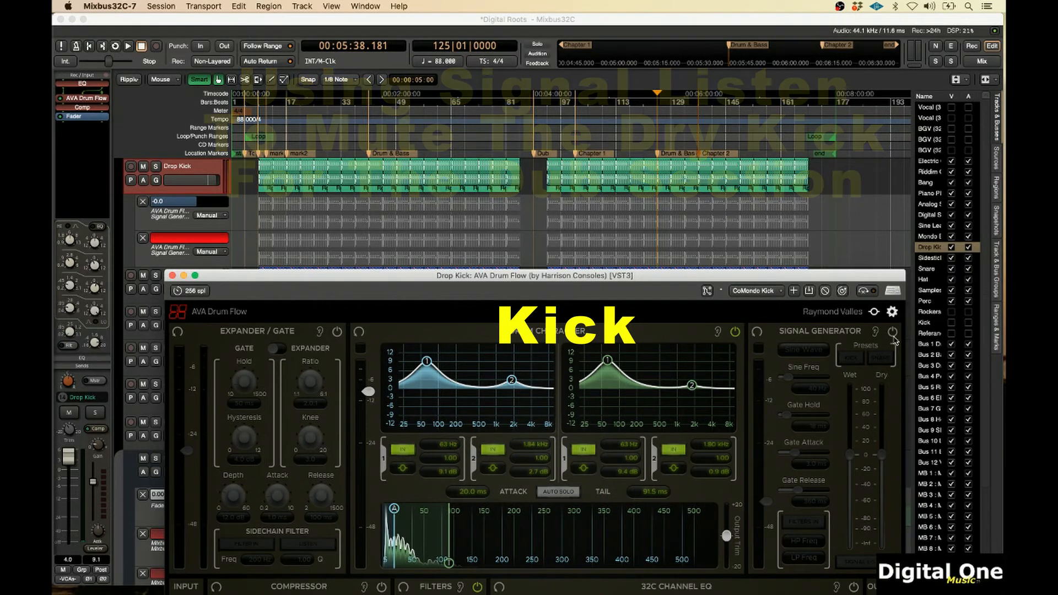
{"action": "key", "text": "space"}
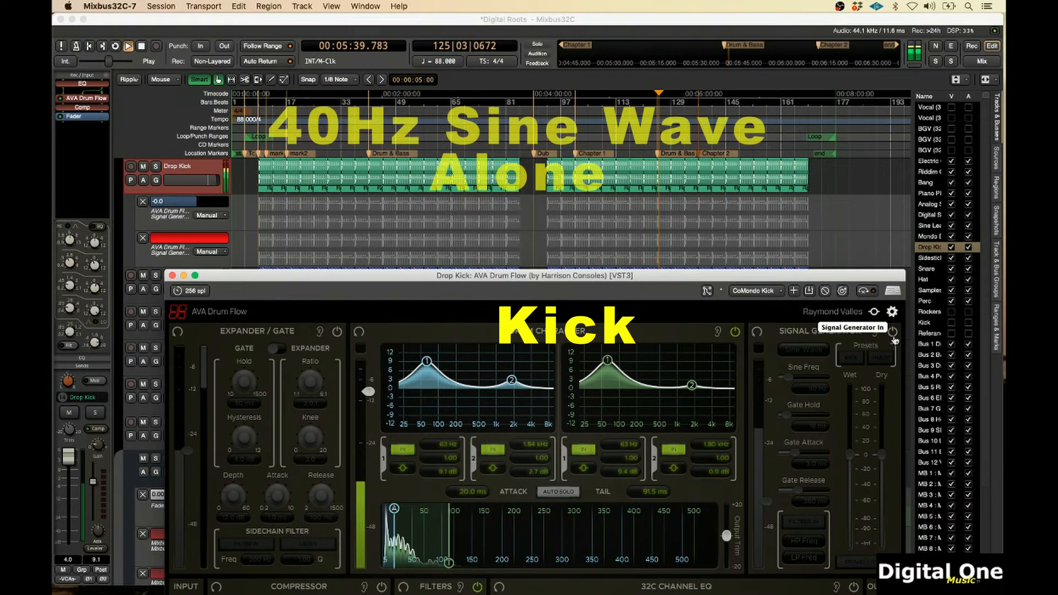
{"action": "left_click", "coordinate": [893, 332]}
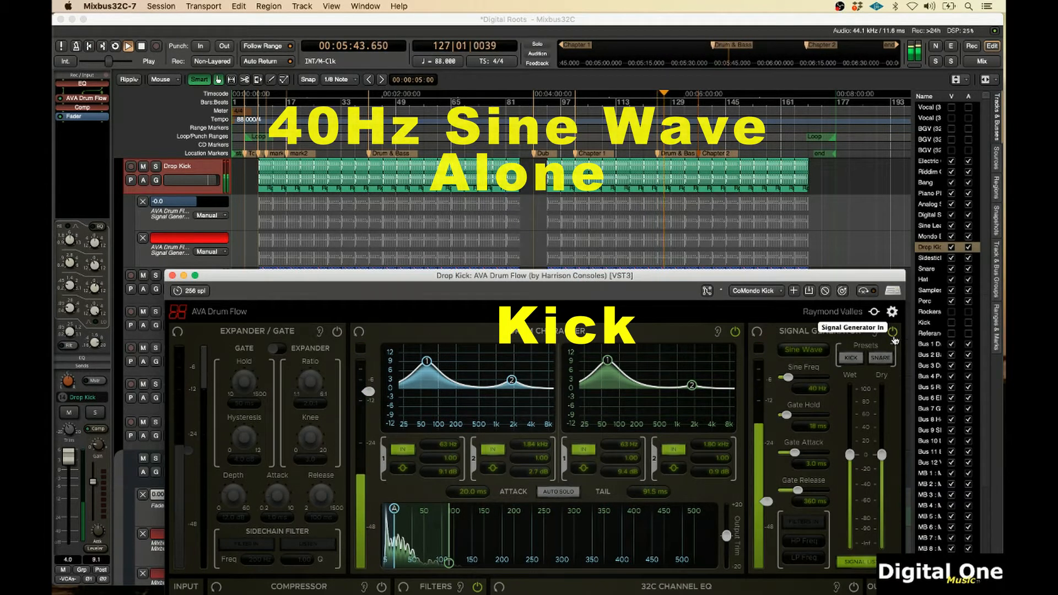
{"action": "key", "text": "space"}
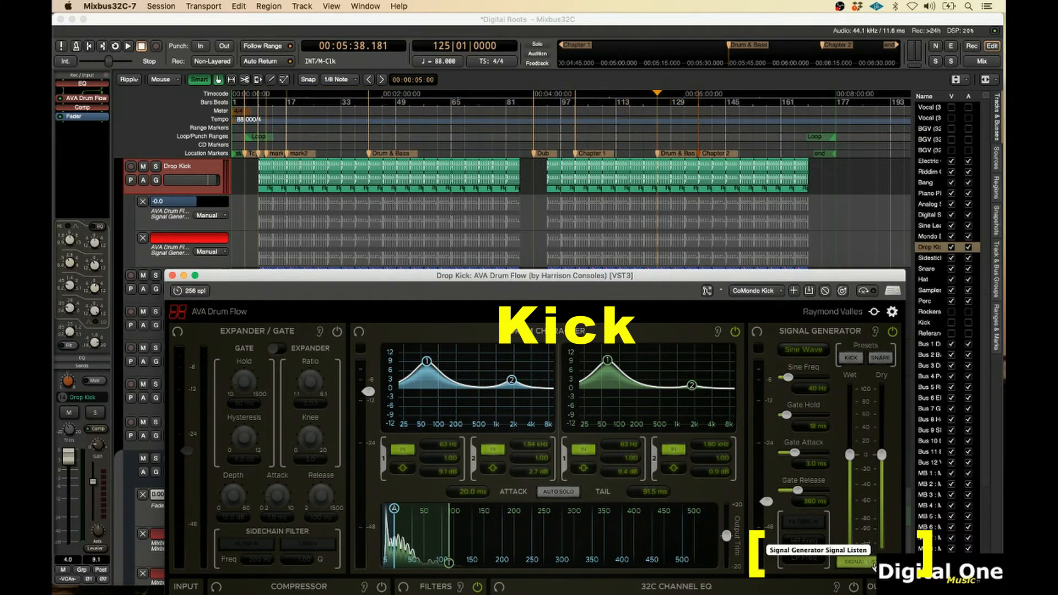
Toggle Signal Listen on and off during playback to hear the 40 Hz sine wave alone
{"action": "left_click", "coordinate": [874, 564]}
{"action": "key", "text": "space"}
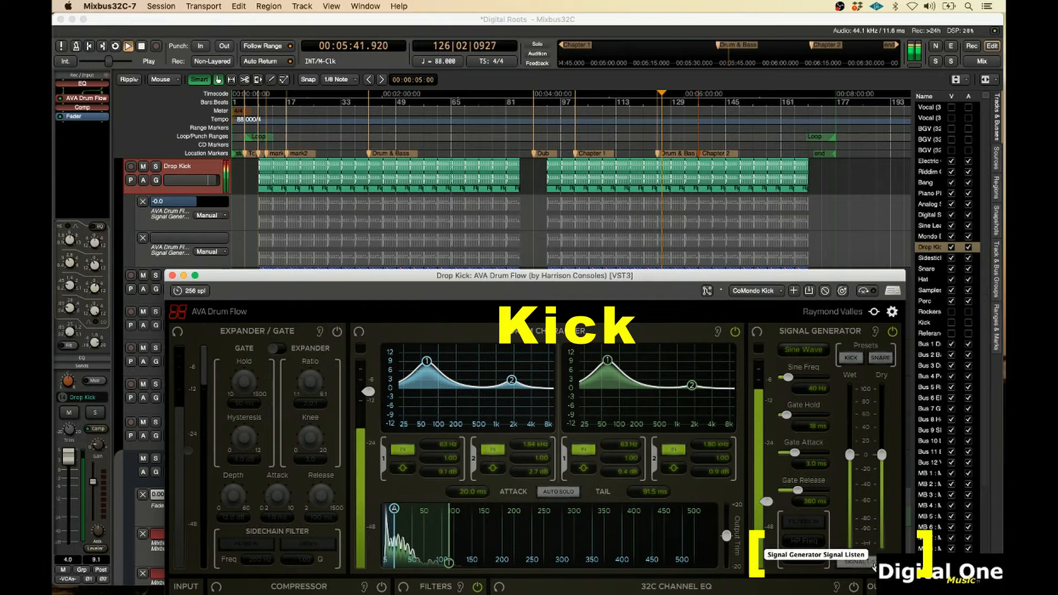
{"action": "left_click", "coordinate": [874, 564]}
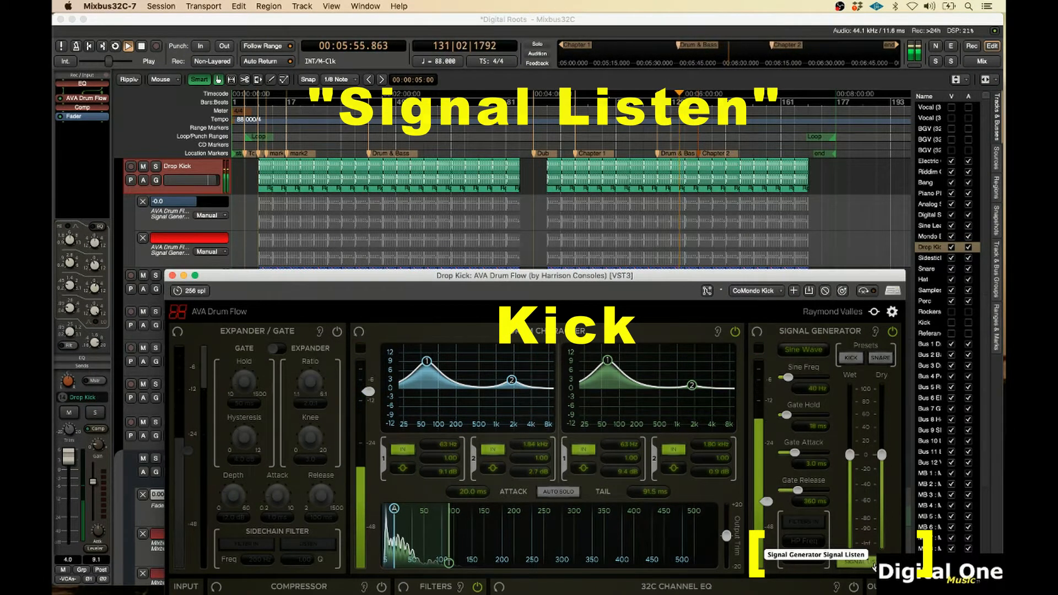
{"action": "left_click", "coordinate": [873, 564]}
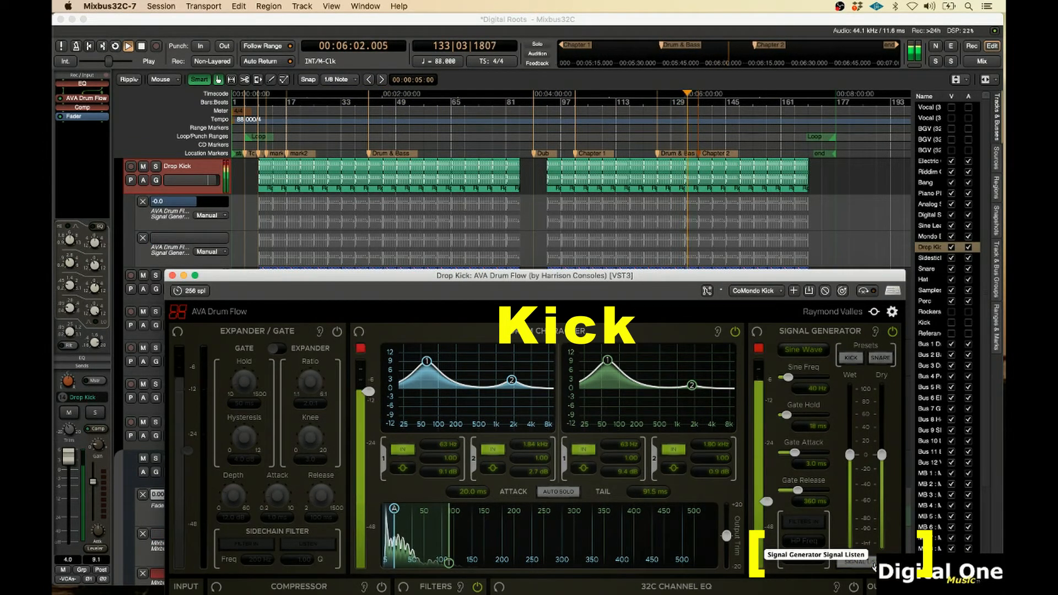
{"action": "key", "text": "space"}
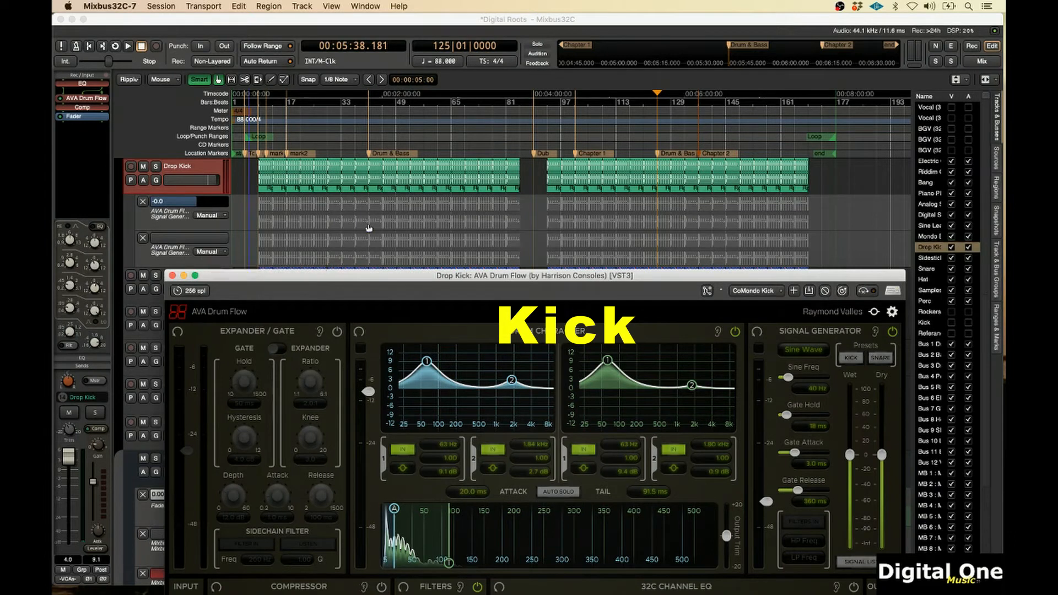
Set the Signal Generator Signal Listen automation lane to Write and record a Signal Listen toggle during playback
{"action": "left_click", "coordinate": [651, 142]}
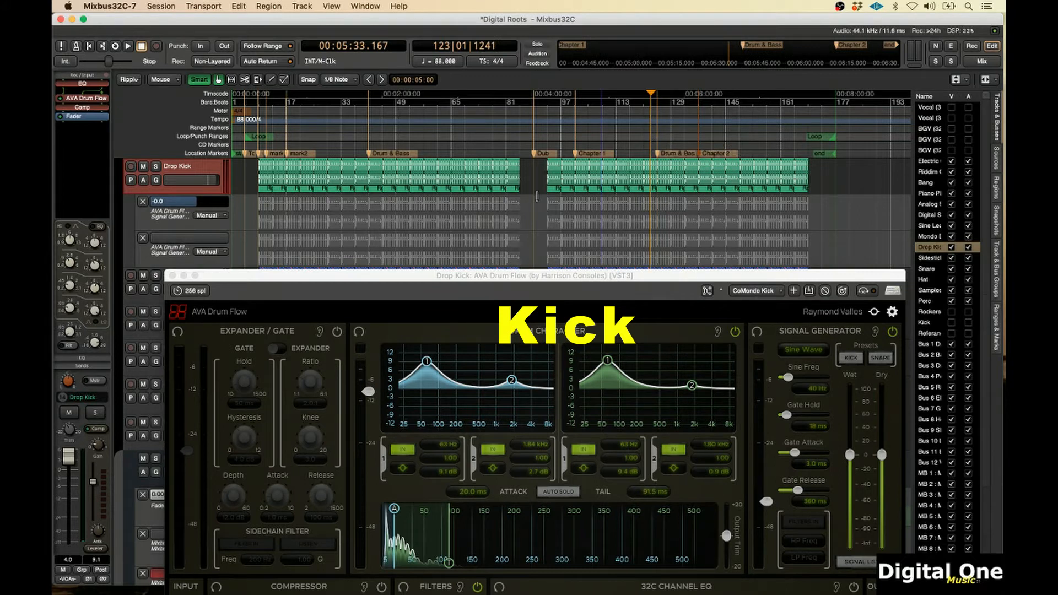
{"action": "key", "text": "space"}
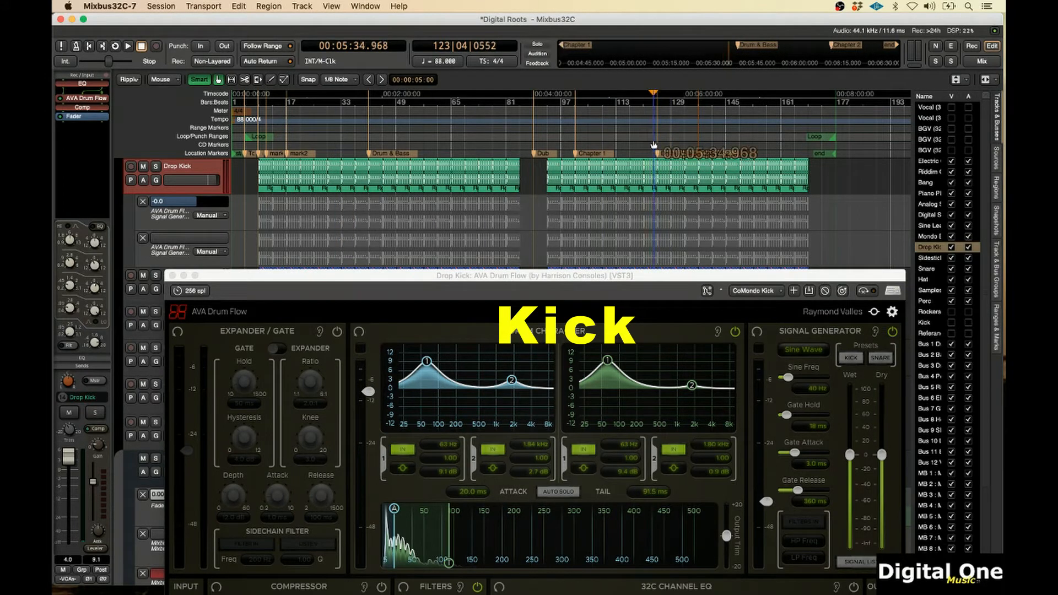
{"action": "left_click", "coordinate": [207, 252]}
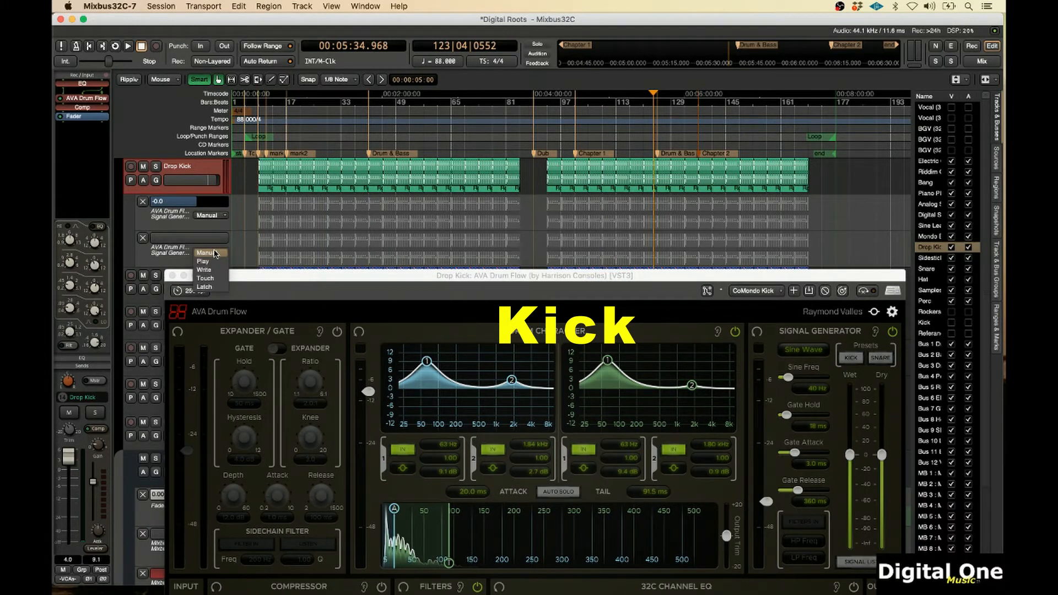
{"action": "left_click", "coordinate": [212, 271]}
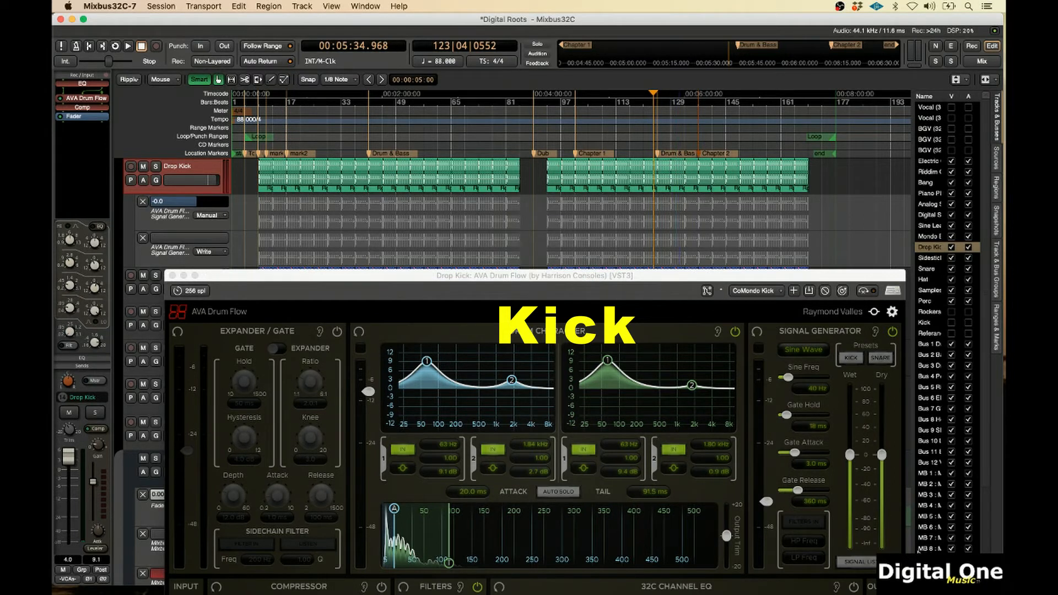
{"action": "key", "text": "space"}
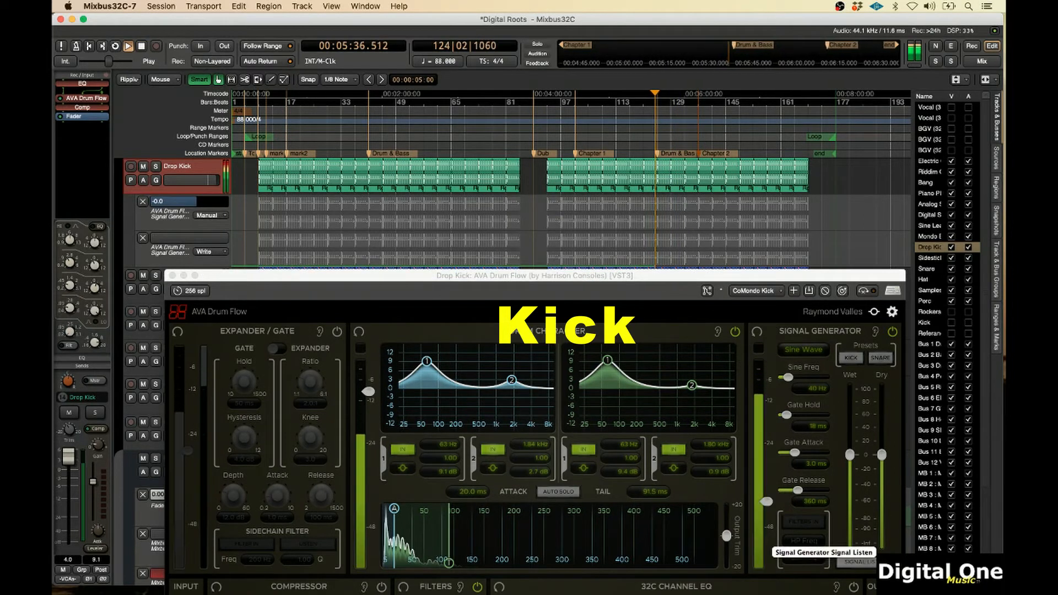
{"action": "left_click", "coordinate": [881, 562]}
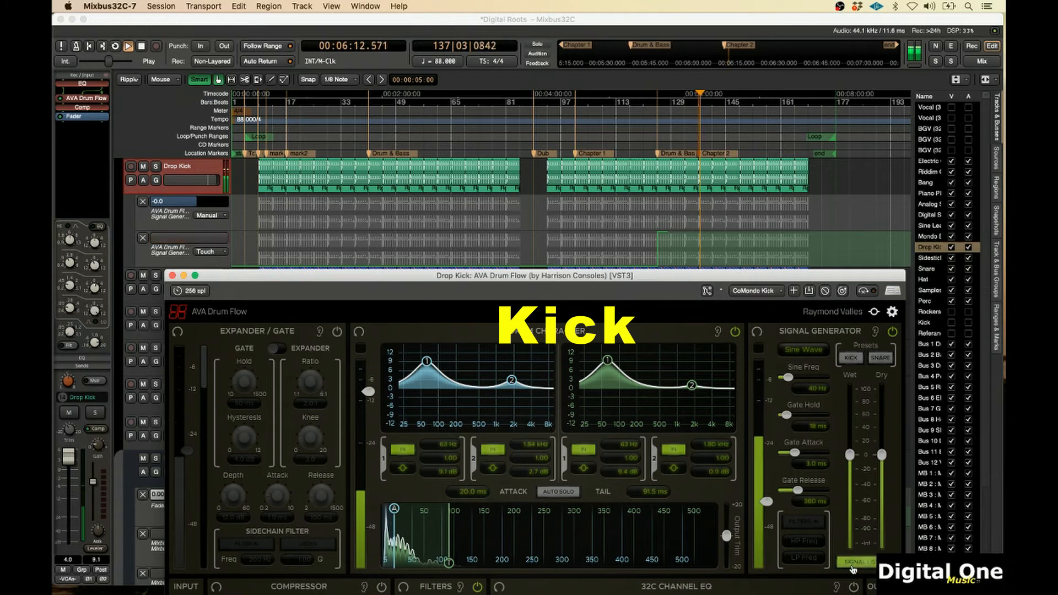
{"action": "left_click", "coordinate": [854, 565]}
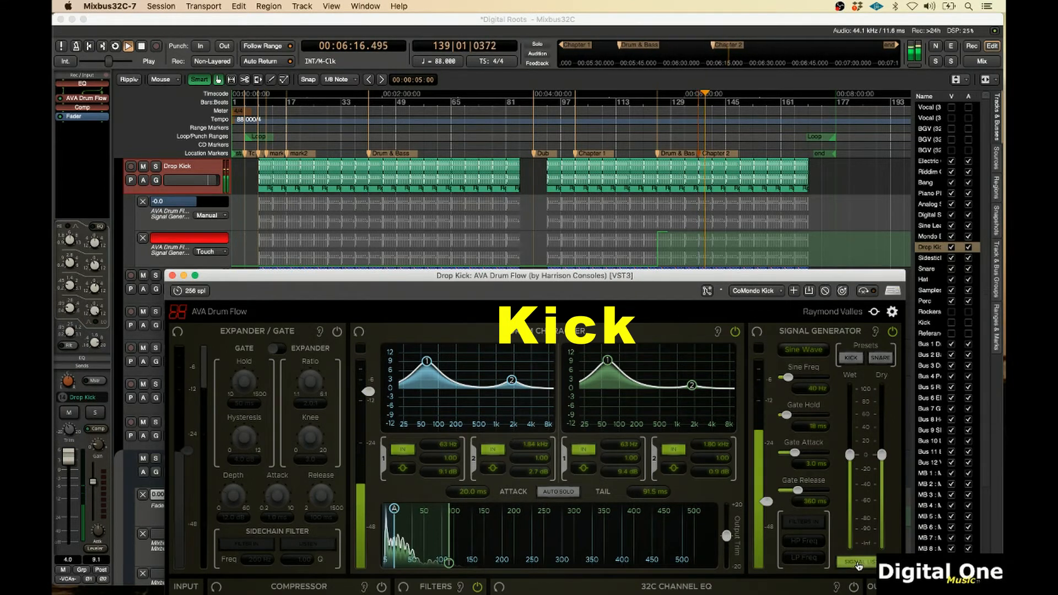
{"action": "key", "text": "space"}
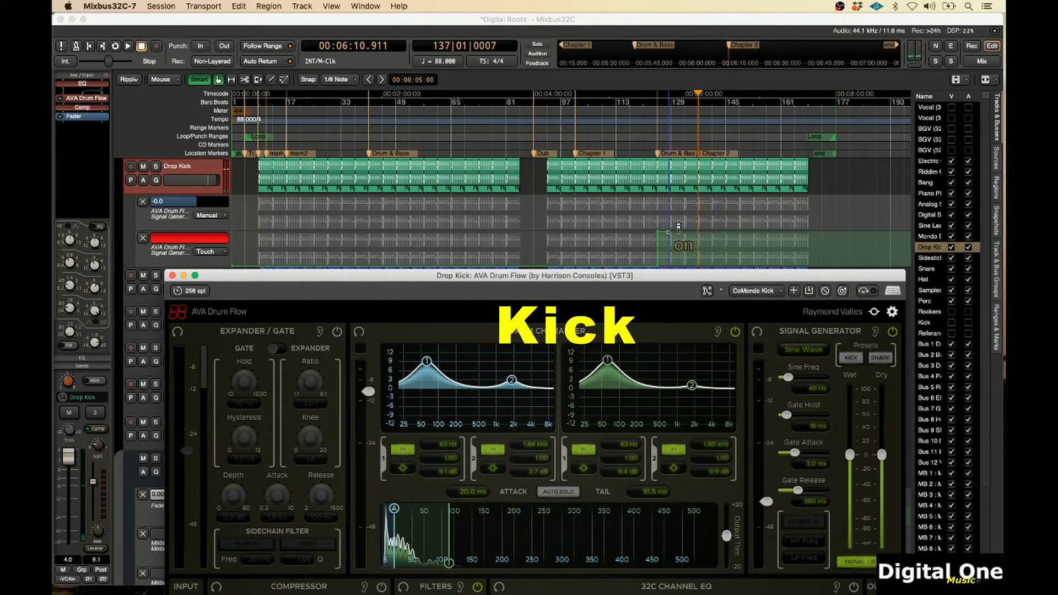
Adjust the recorded Signal Listen automation segment on its lane and set the playhead before that section
{"action": "left_click_drag", "start_coordinate": [679, 226], "coordinate": [708, 232]}
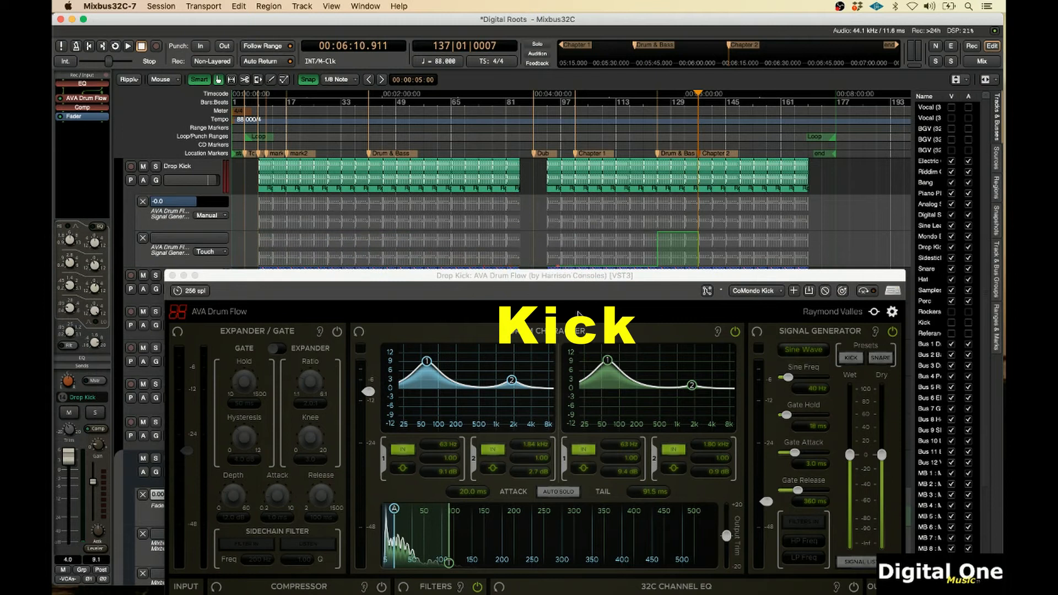
{"action": "left_click_drag", "start_coordinate": [711, 227], "coordinate": [643, 278]}
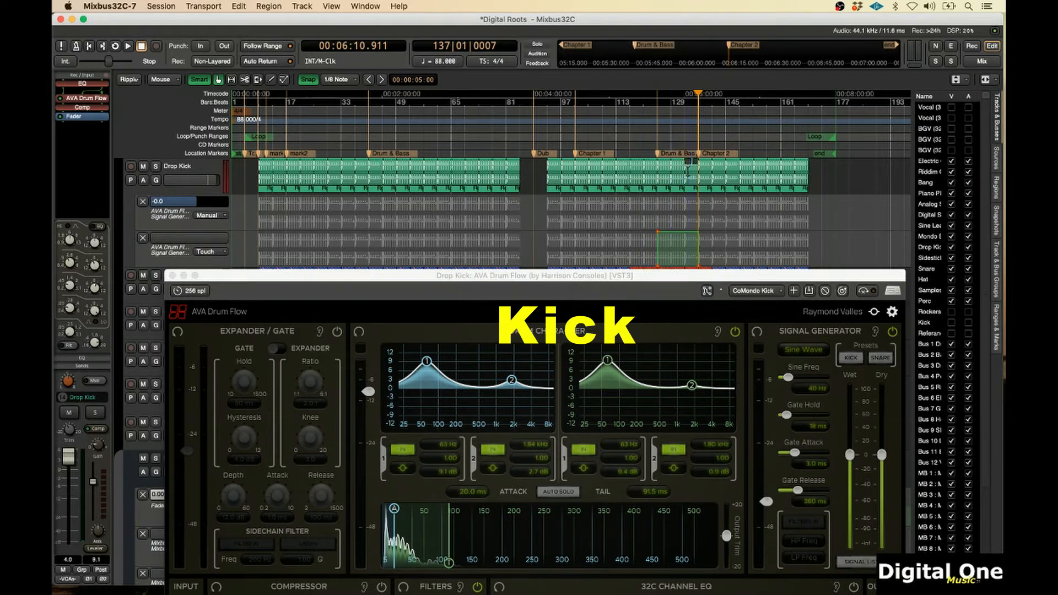
{"action": "left_click", "coordinate": [659, 126]}
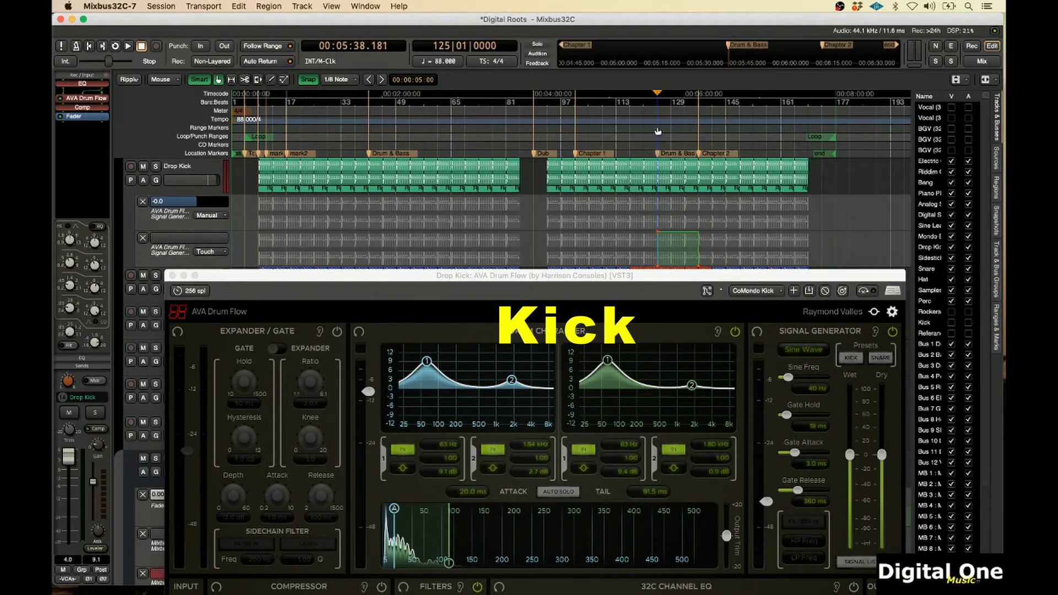
{"action": "left_click", "coordinate": [655, 130]}
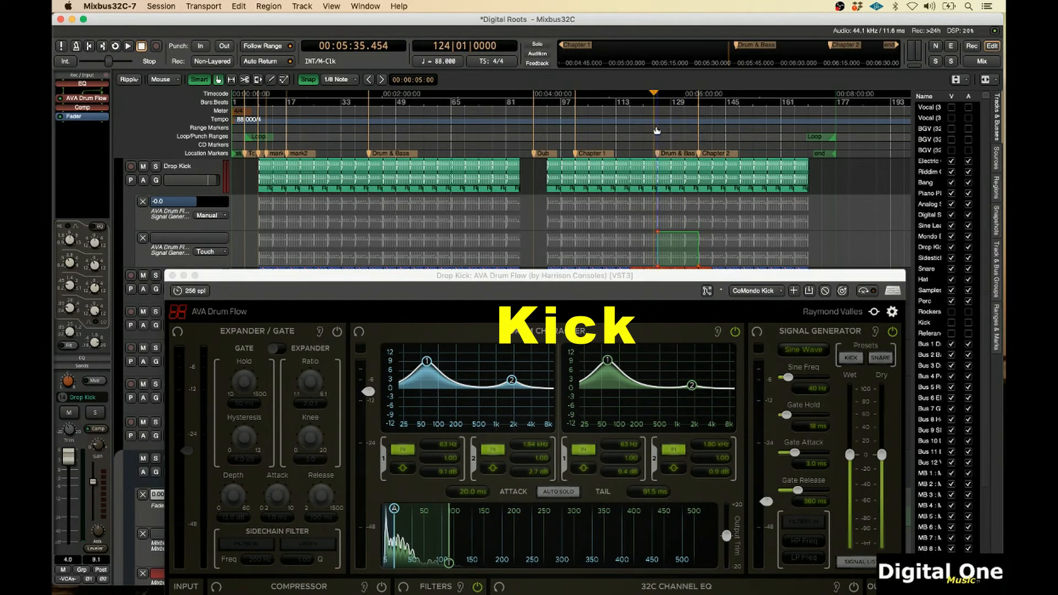
{"action": "left_click", "coordinate": [658, 130]}
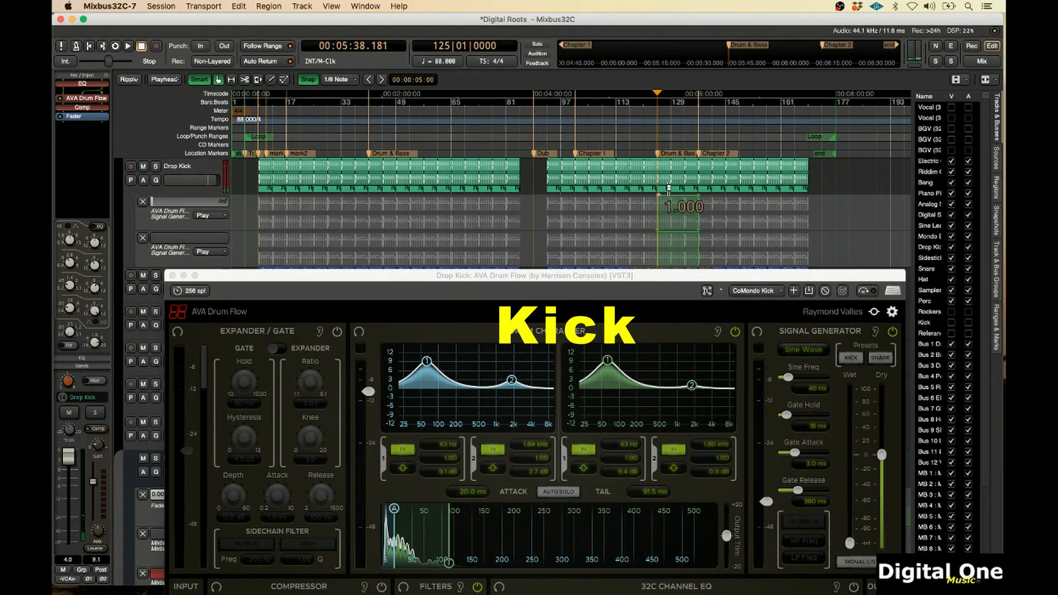
Pull the first Signal Generator automation lane down to 0.180 in the selected section and play it back
{"action": "left_click_drag", "start_coordinate": [668, 189], "coordinate": [657, 213]}
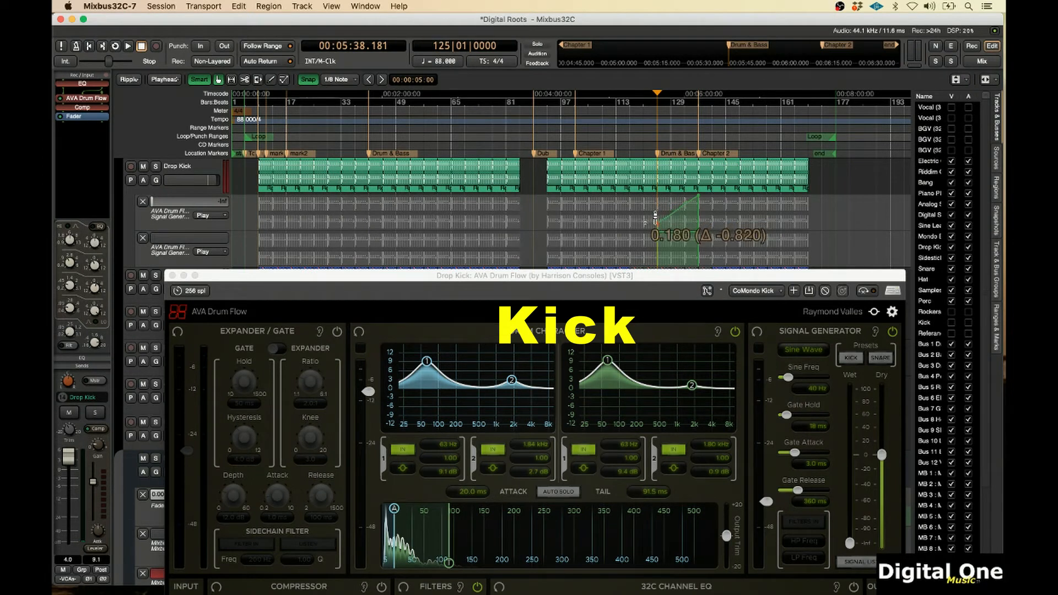
{"action": "key", "text": "space"}
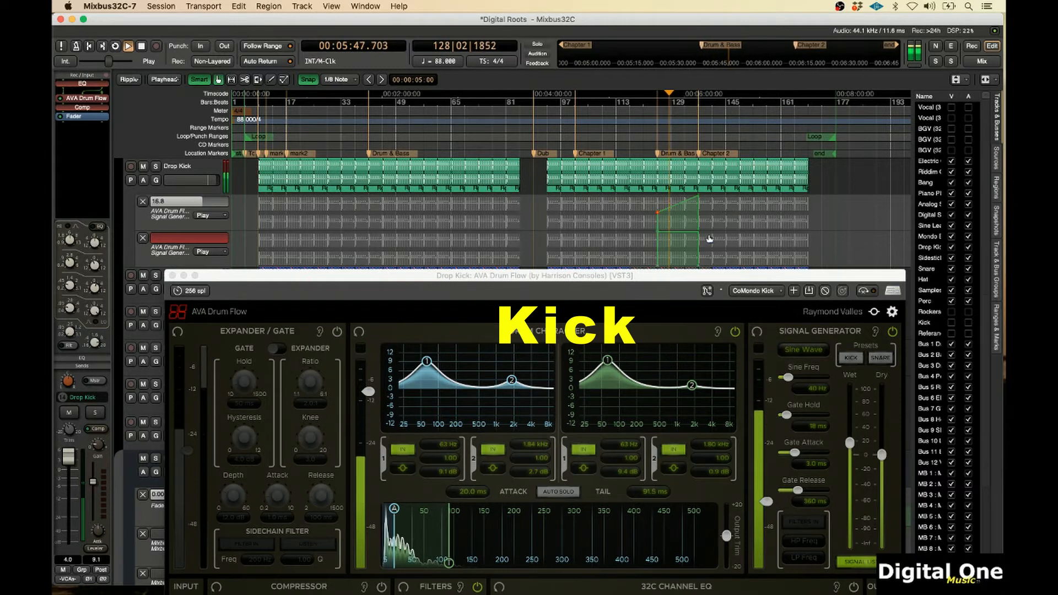
{"action": "key", "text": "space"}
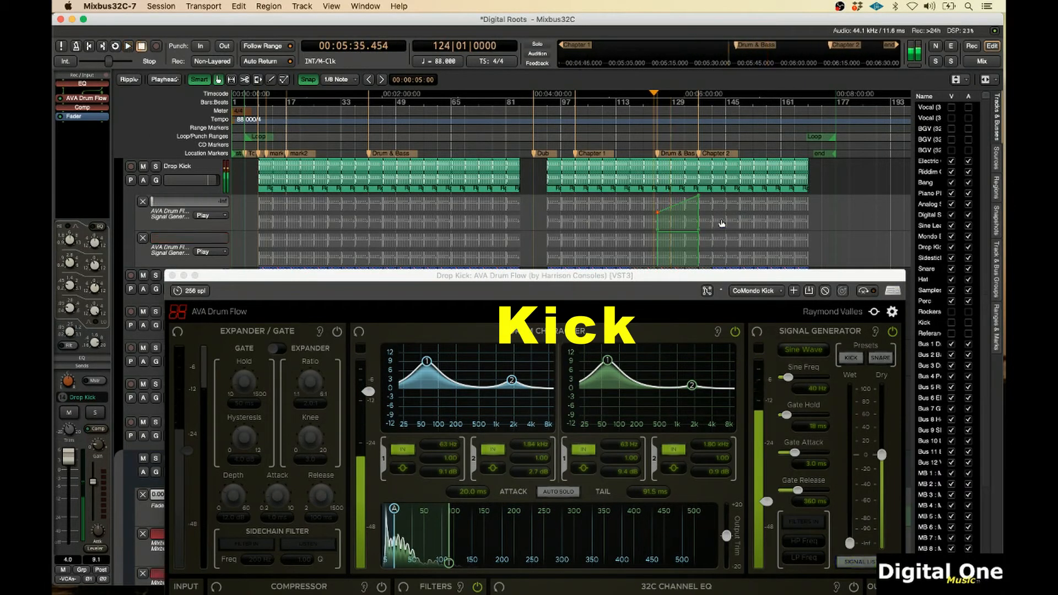
Scroll to the Snare track and show its AVA Drum Flow Signal Generator Signal Listen automation lane
{"action": "scroll", "coordinate": [843, 230], "scroll_direction": "down", "scroll_amount": 3}
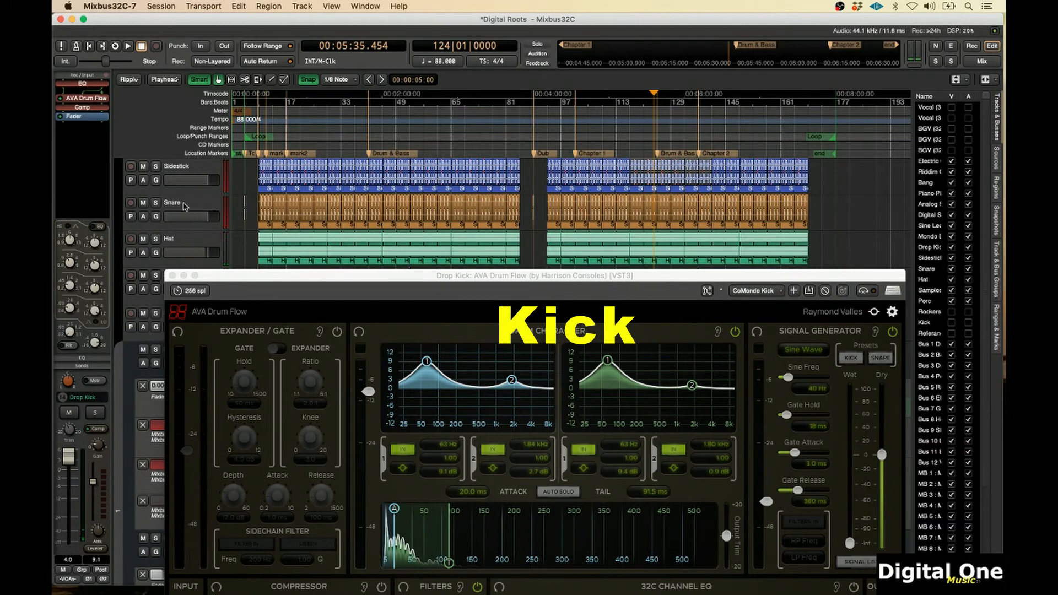
{"action": "left_click", "coordinate": [144, 218]}
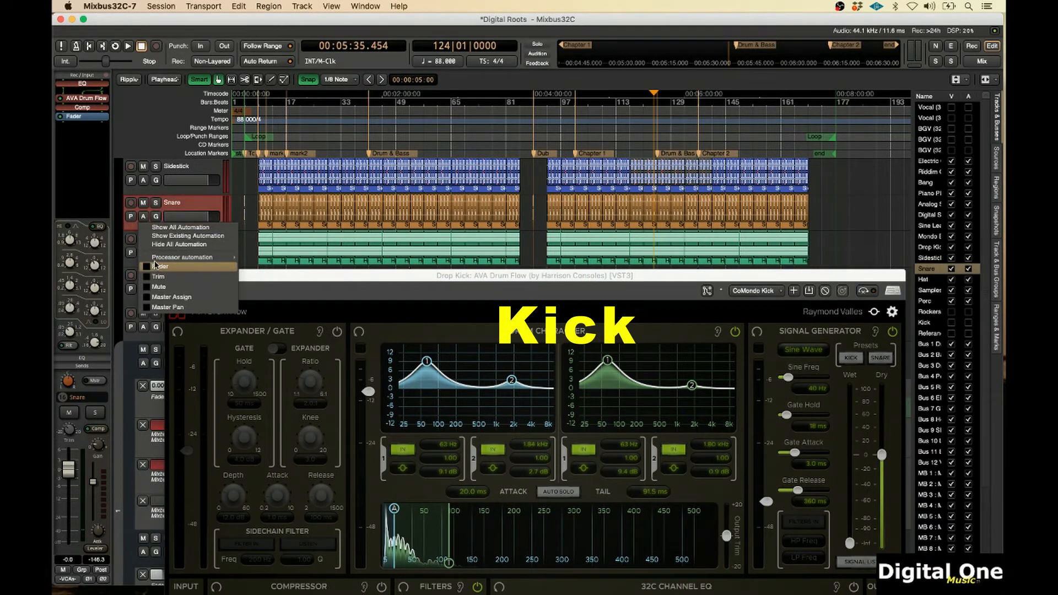
{"action": "mouse_move", "coordinate": [155, 259]}
{"action": "mouse_move", "coordinate": [269, 269]}
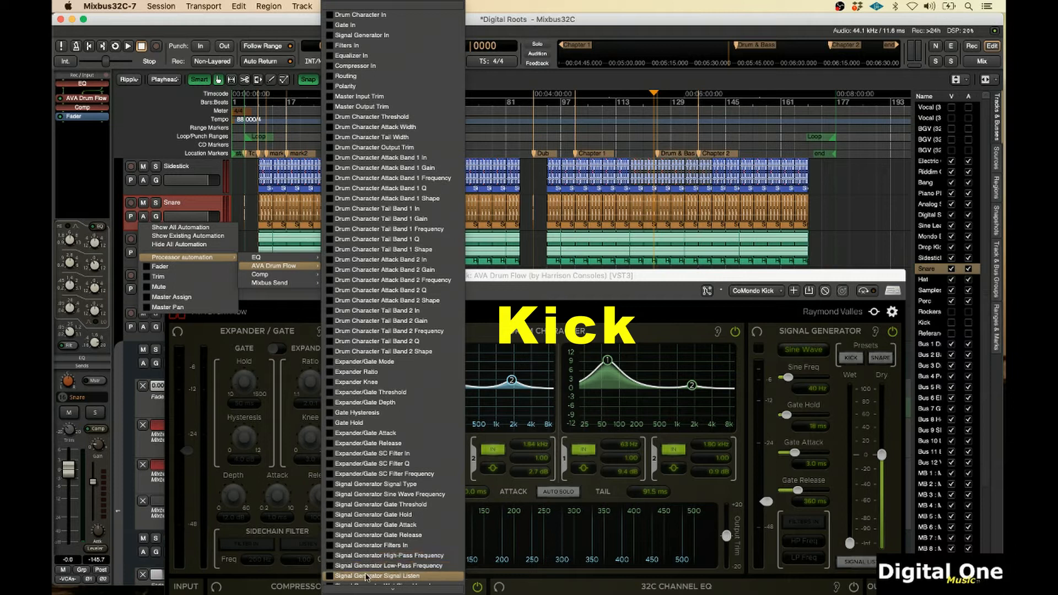
{"action": "left_click", "coordinate": [332, 576]}
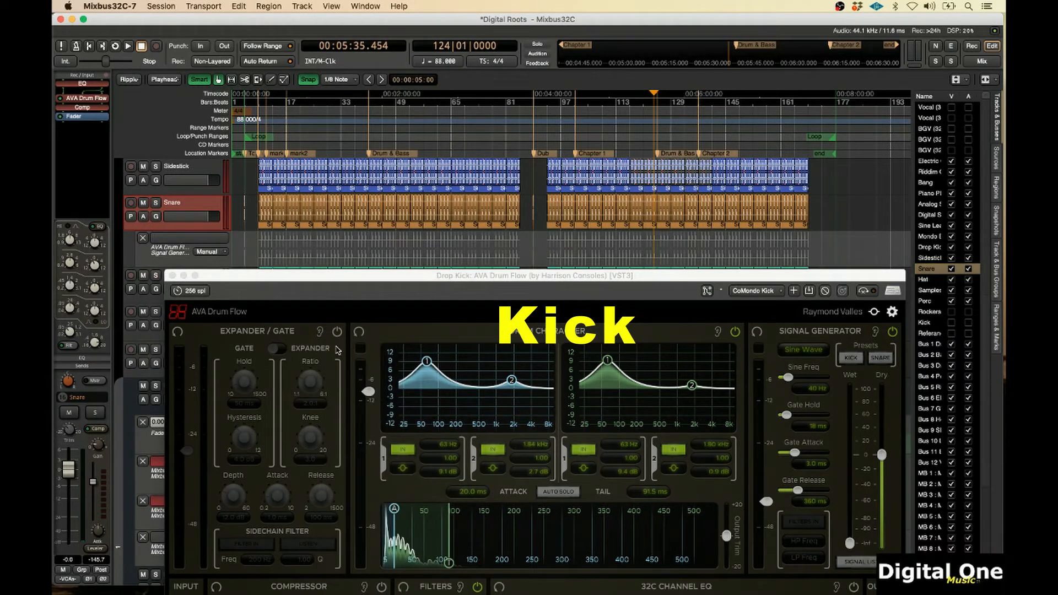
Show the Snare's Signal Generator wet level lane and write a wet level push up to about 73.5 and back down during playback
{"action": "left_click", "coordinate": [143, 217]}
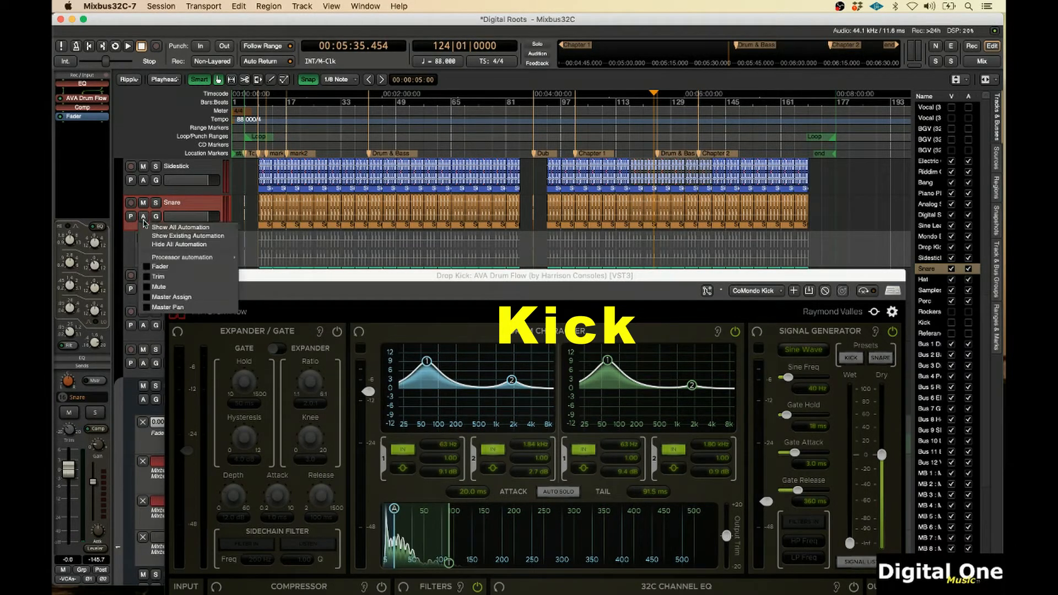
{"action": "mouse_move", "coordinate": [210, 258]}
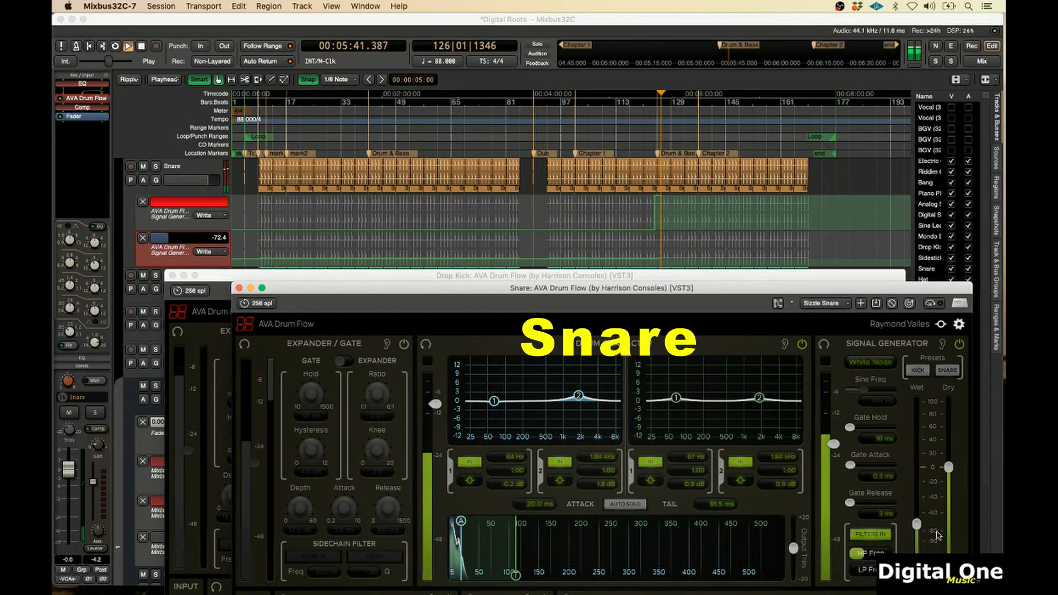
{"action": "mouse_move", "coordinate": [917, 529]}
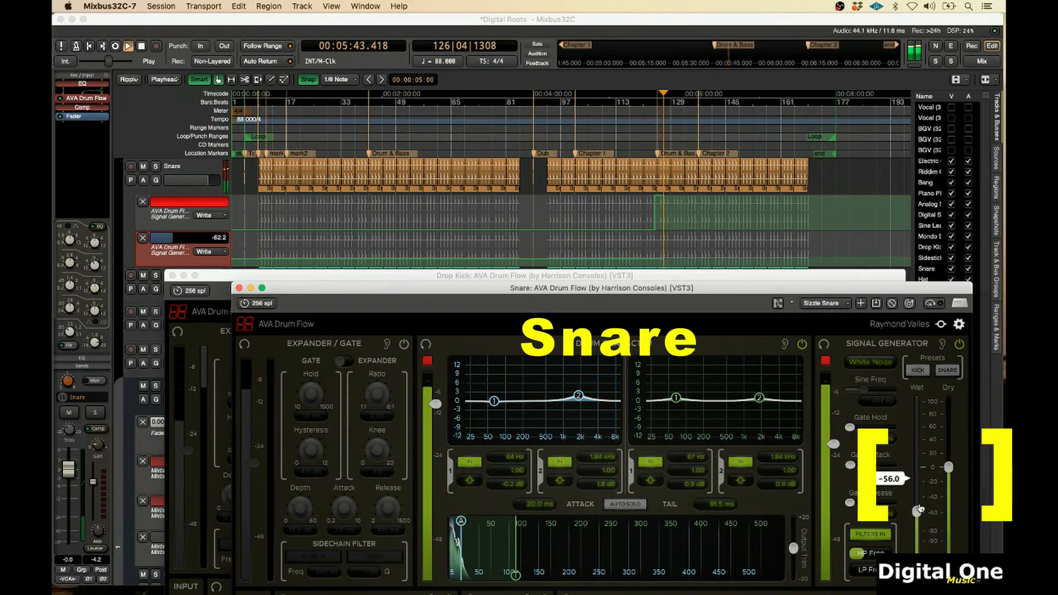
{"action": "left_click_drag", "start_coordinate": [916, 529], "coordinate": [922, 411]}
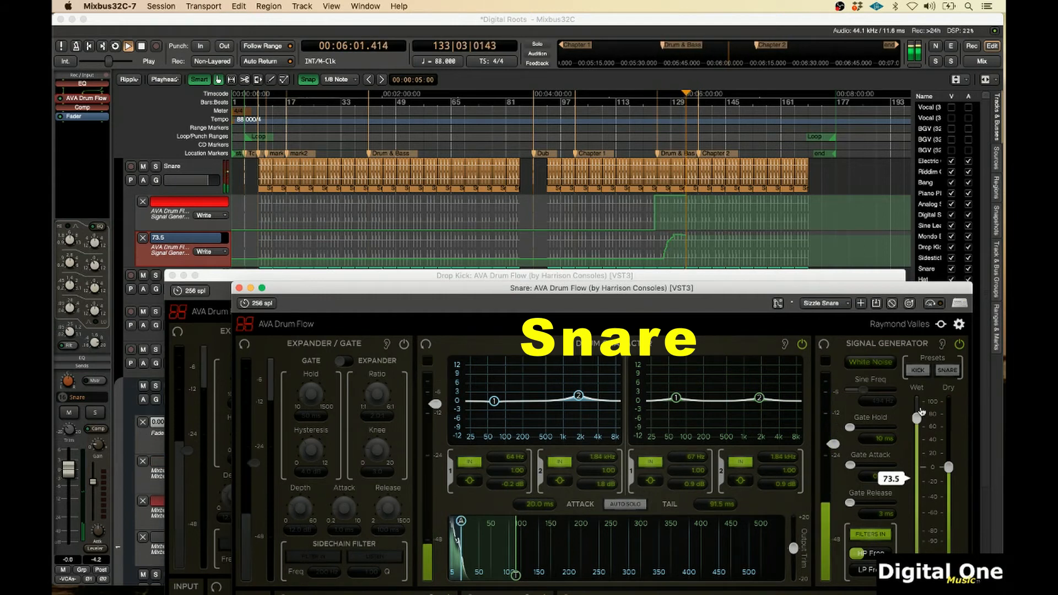
{"action": "left_click_drag", "start_coordinate": [922, 412], "coordinate": [909, 503]}
{"action": "key", "text": "space"}
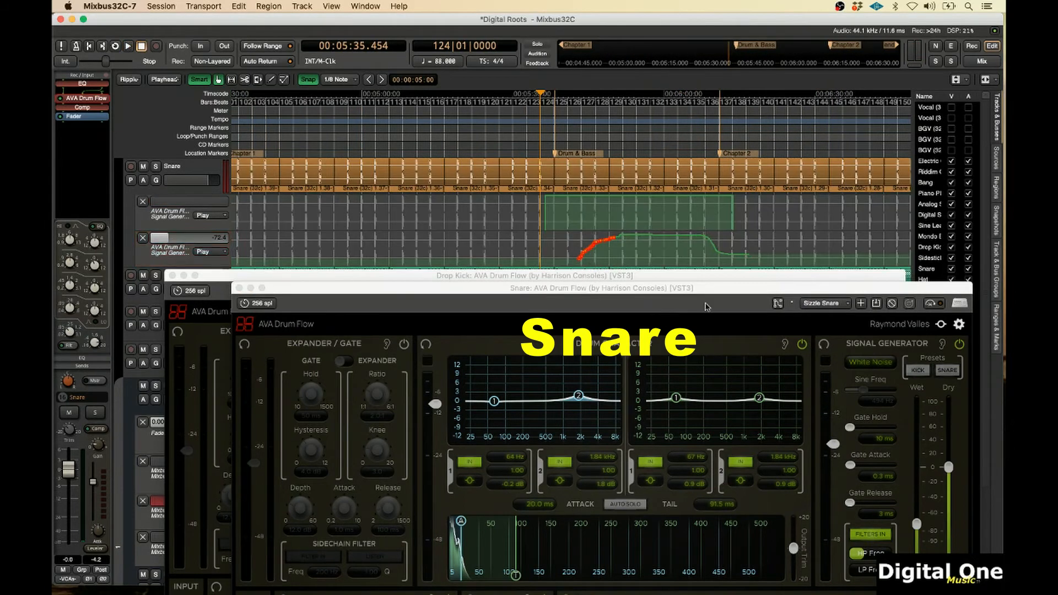
Delete the stray automation points on the Snare's wet level lane and pull the ramp's starting point down
{"action": "key", "text": "Delete"}
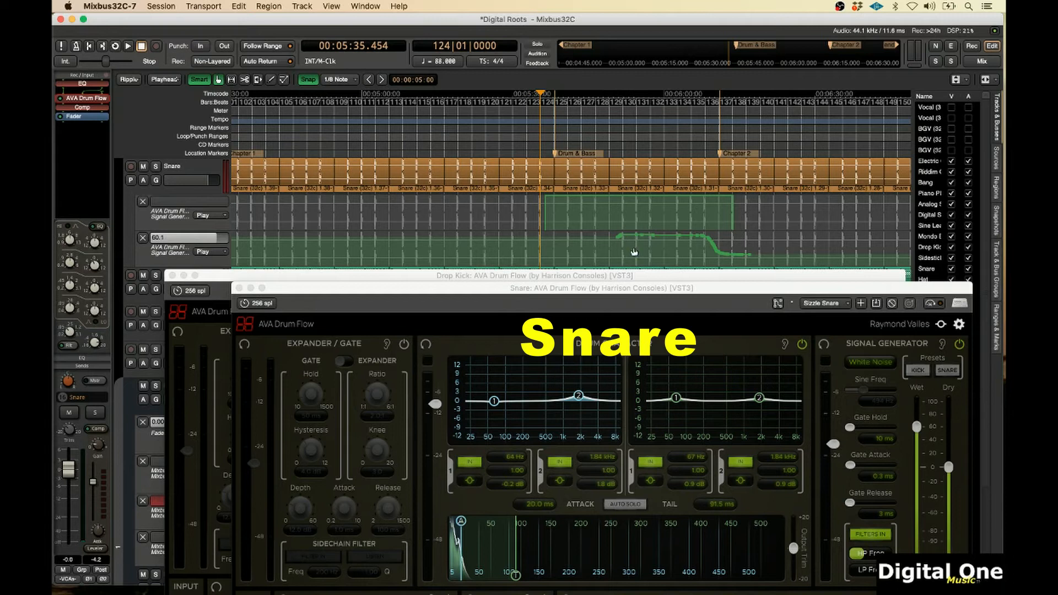
{"action": "left_click_drag", "start_coordinate": [617, 237], "coordinate": [594, 263]}
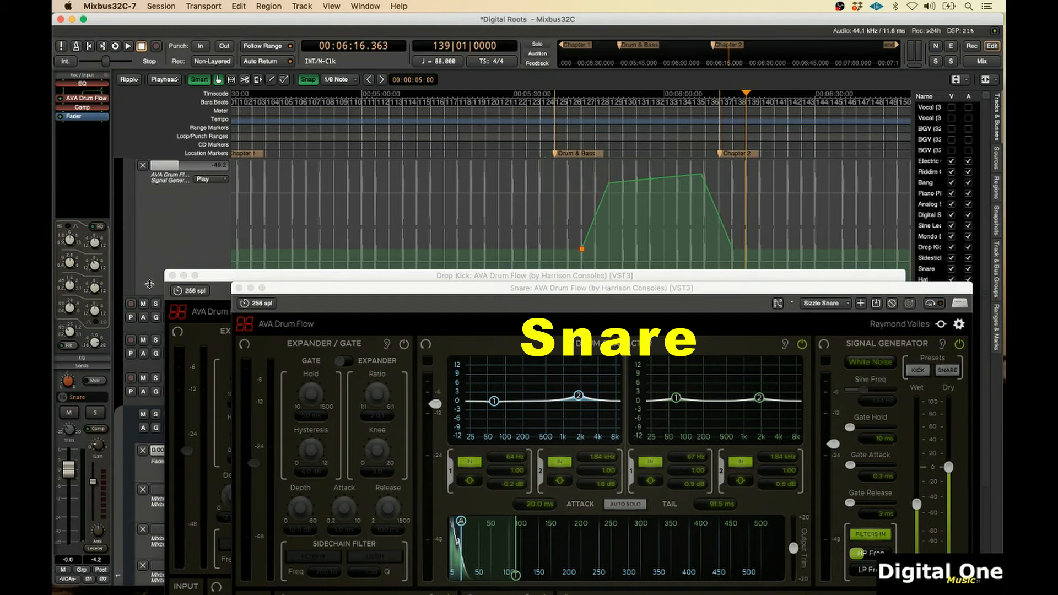
{"action": "left_click_drag", "start_coordinate": [149, 285], "coordinate": [150, 194]}
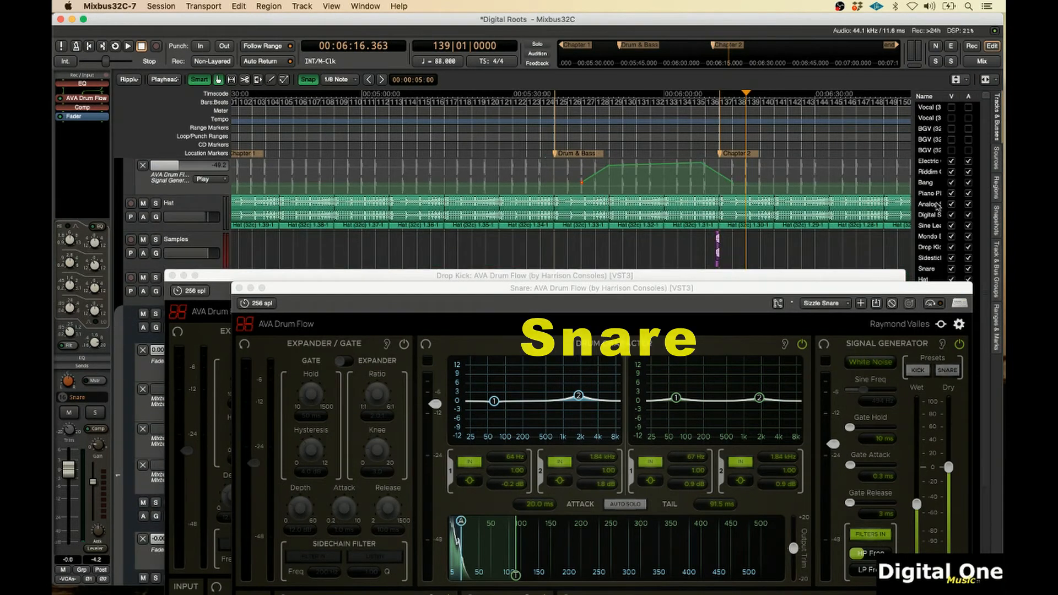
{"action": "scroll", "coordinate": [805, 194], "scroll_direction": "up", "scroll_amount": 3}
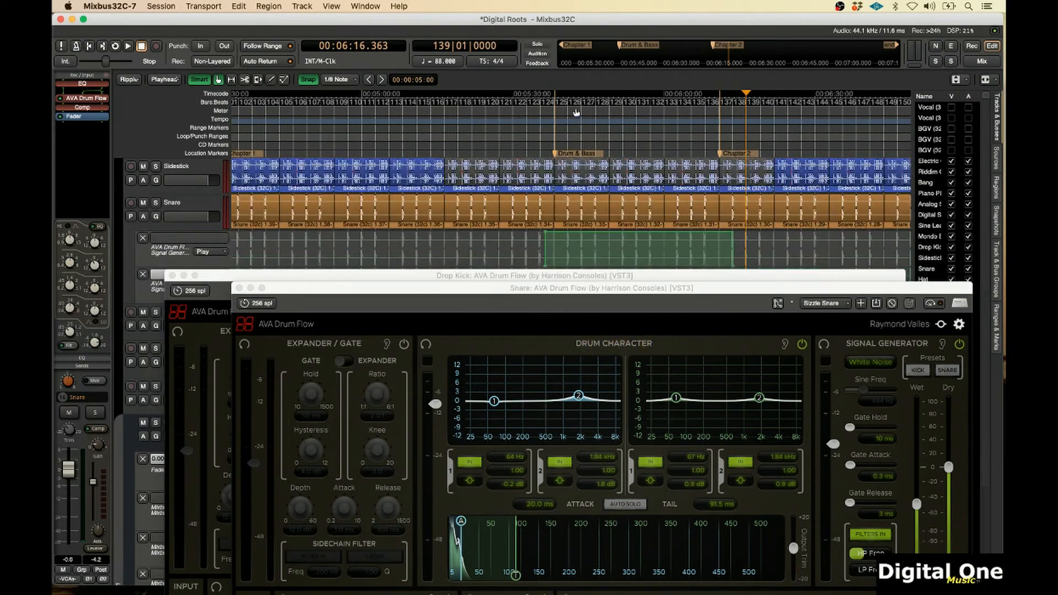
Play back the Snare and kick automation from just before the Drum & Bass section
{"action": "left_click", "coordinate": [551, 128]}
{"action": "key", "text": "space"}
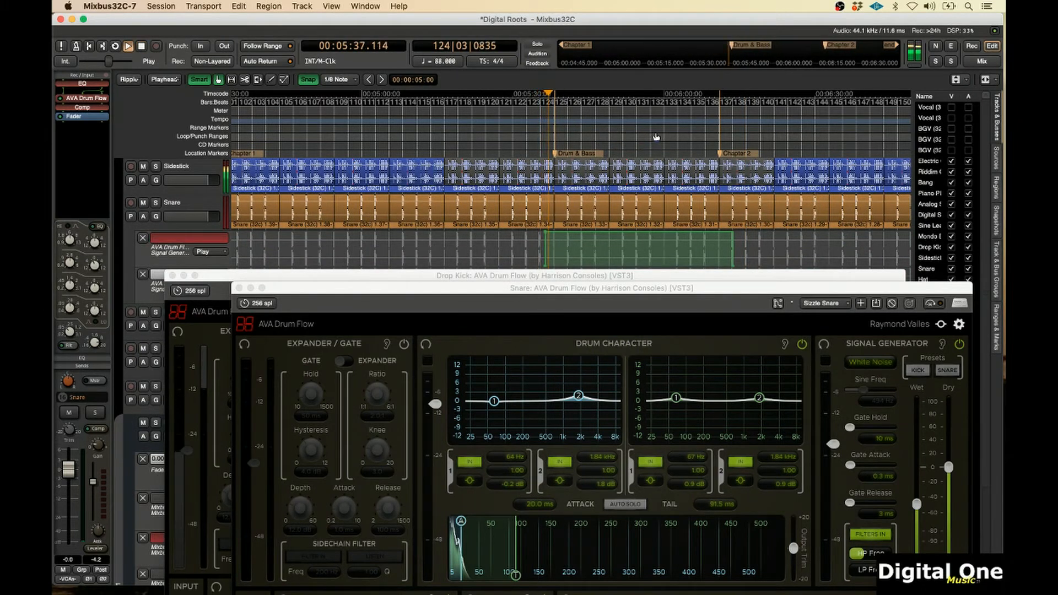
{"action": "scroll", "coordinate": [656, 132], "scroll_direction": "down", "scroll_amount": 1}
{"action": "scroll", "coordinate": [749, 233], "scroll_direction": "up", "scroll_amount": 3}
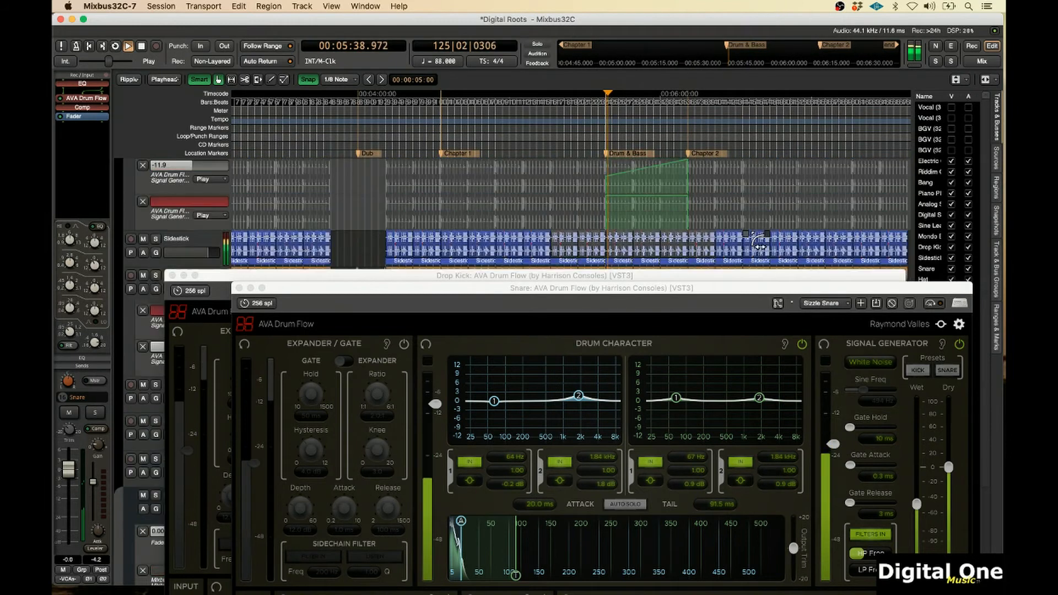
{"action": "scroll", "coordinate": [751, 226], "scroll_direction": "up", "scroll_amount": 1}
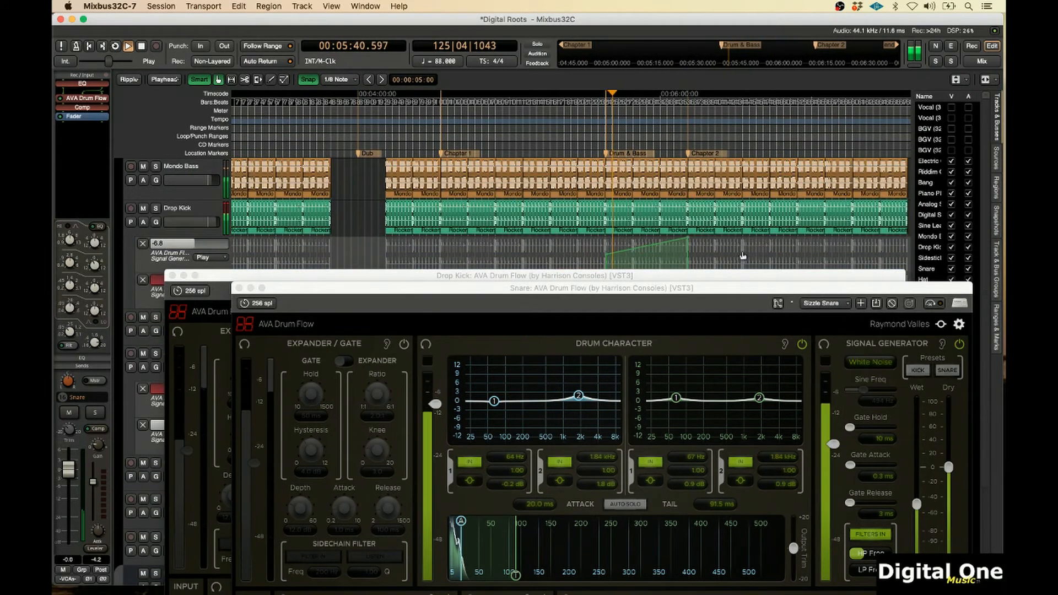
Move the Drop Kick and Snare plugin windows lower and switch the selected Sidestick channel strip to its sends view
{"action": "left_click_drag", "start_coordinate": [746, 283], "coordinate": [727, 417]}
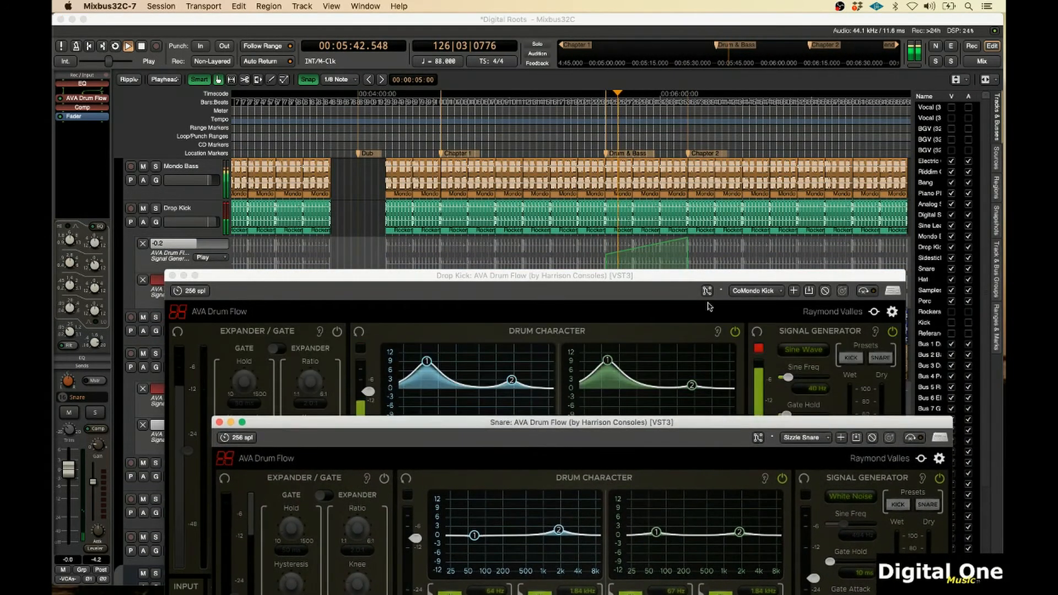
{"action": "left_click_drag", "start_coordinate": [684, 285], "coordinate": [679, 452]}
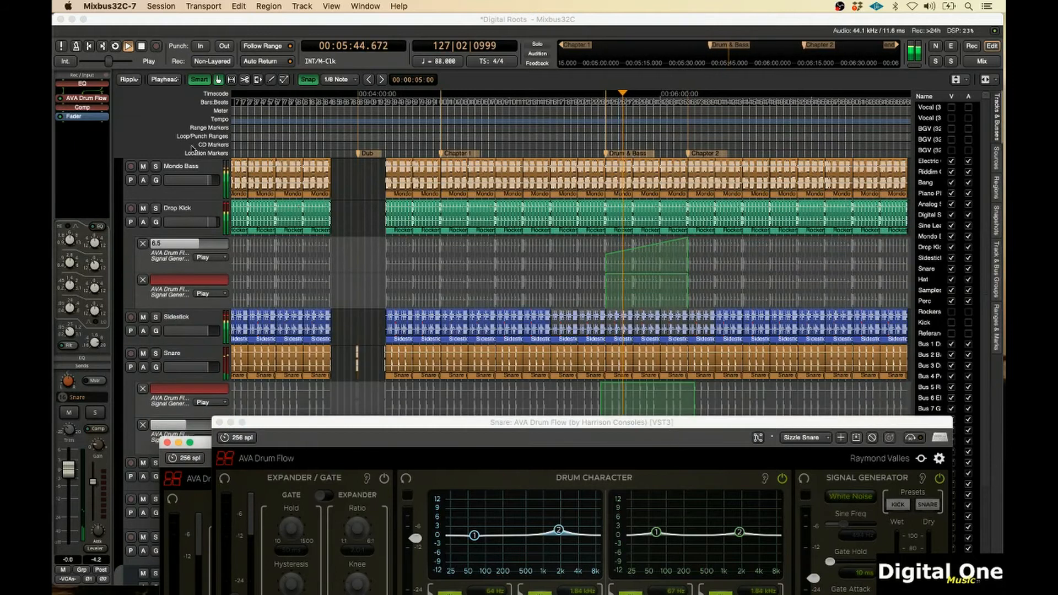
{"action": "left_click", "coordinate": [189, 320]}
{"action": "left_click", "coordinate": [187, 319]}
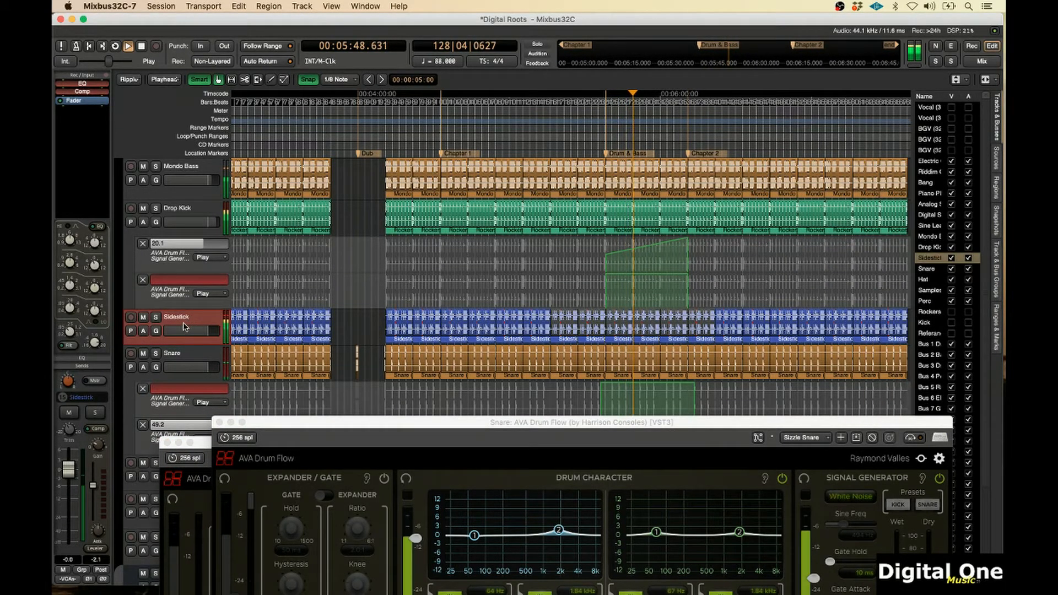
{"action": "left_click", "coordinate": [96, 366]}
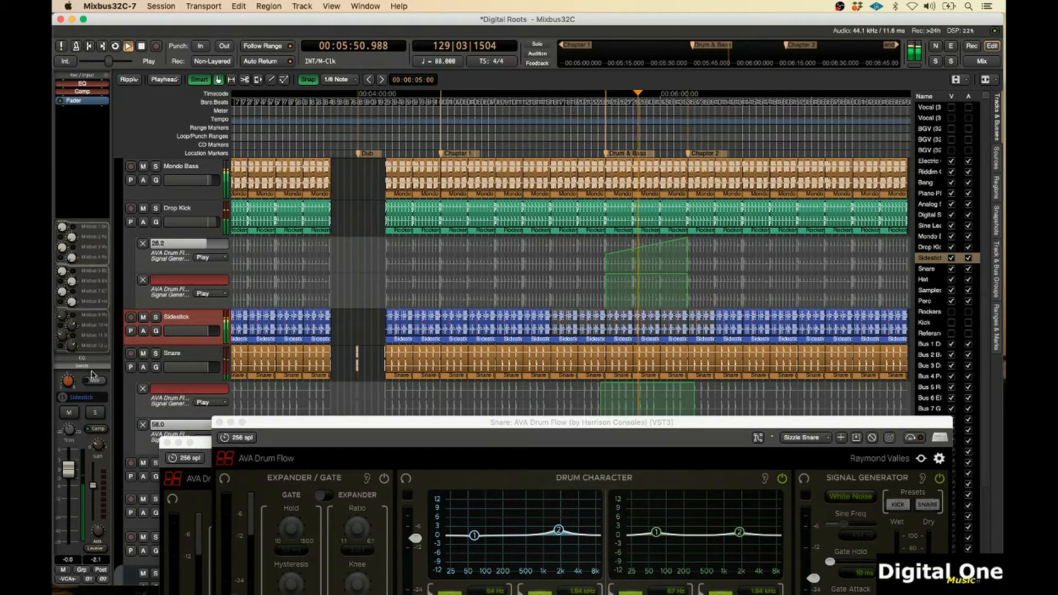
{"action": "left_click_drag", "start_coordinate": [285, 425], "coordinate": [283, 494]}
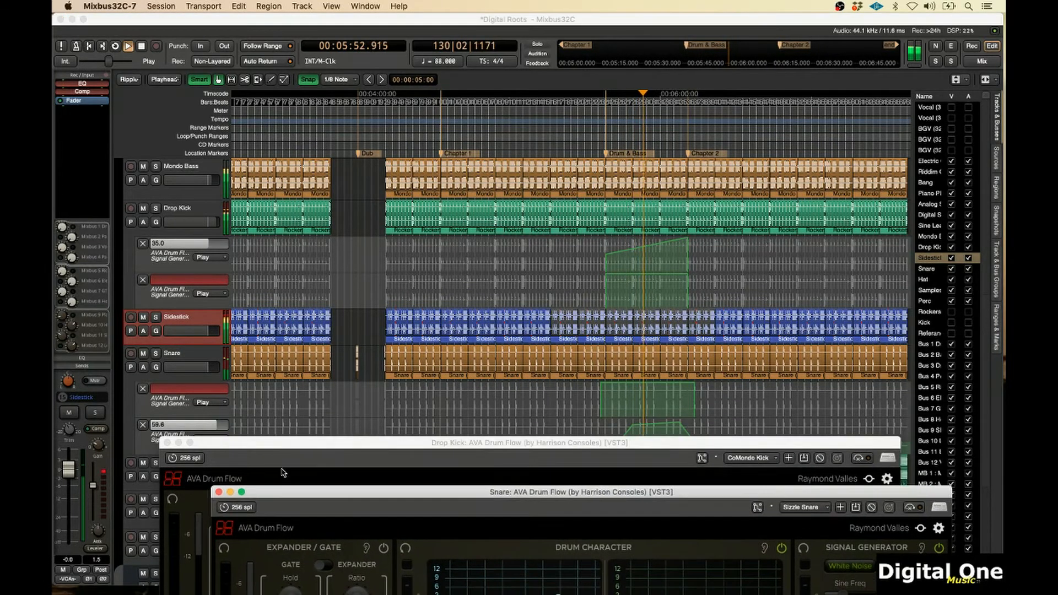
{"action": "left_click_drag", "start_coordinate": [270, 443], "coordinate": [268, 527]}
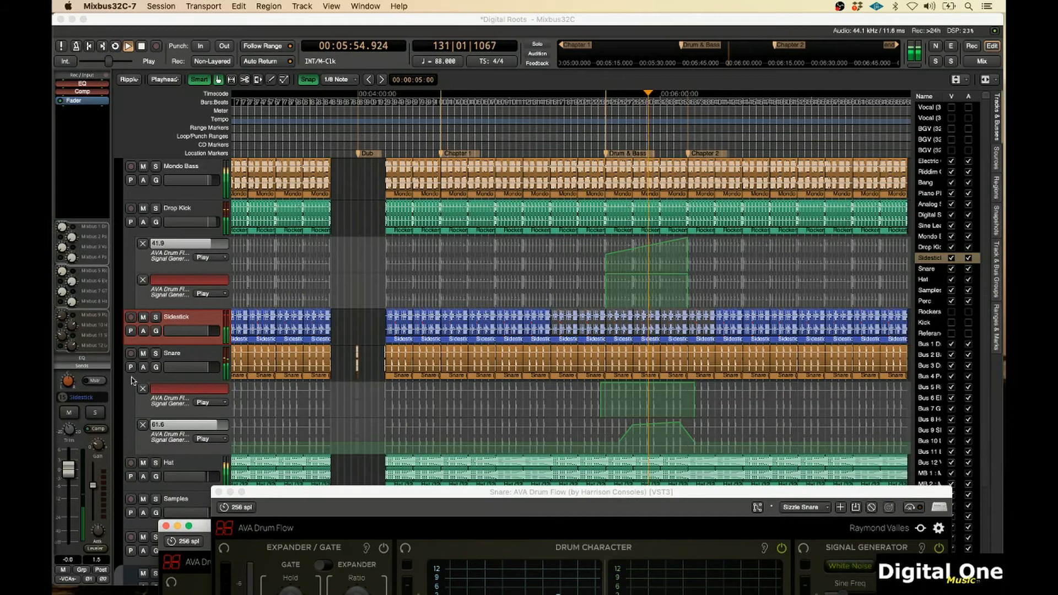
Select the Snare track and show its Mixbus 12 send automation lane, with the playhead before the Drum & Bass section
{"action": "left_click", "coordinate": [618, 134]}
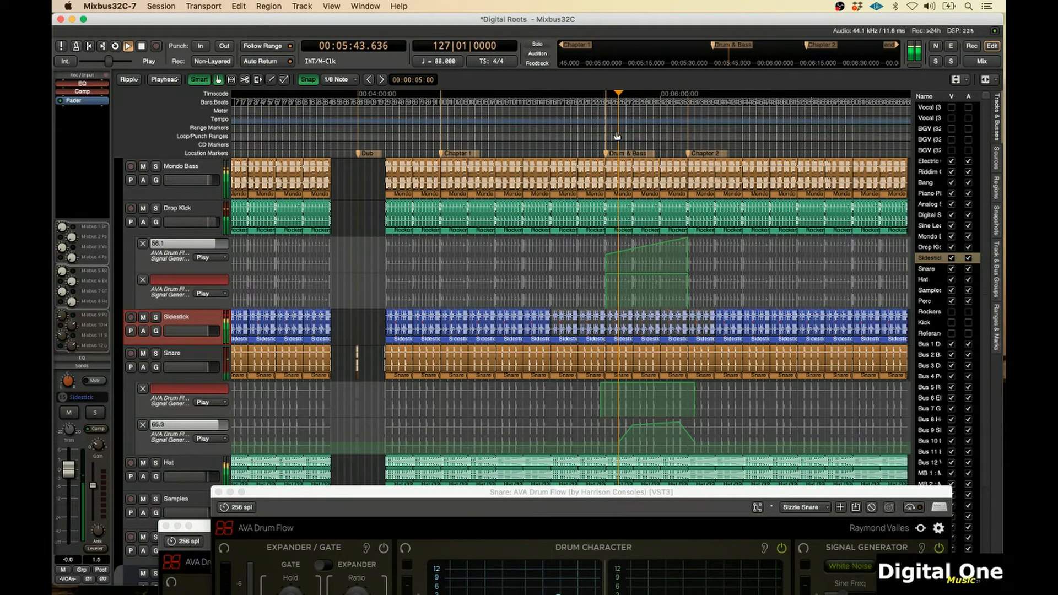
{"action": "right_click", "coordinate": [72, 337]}
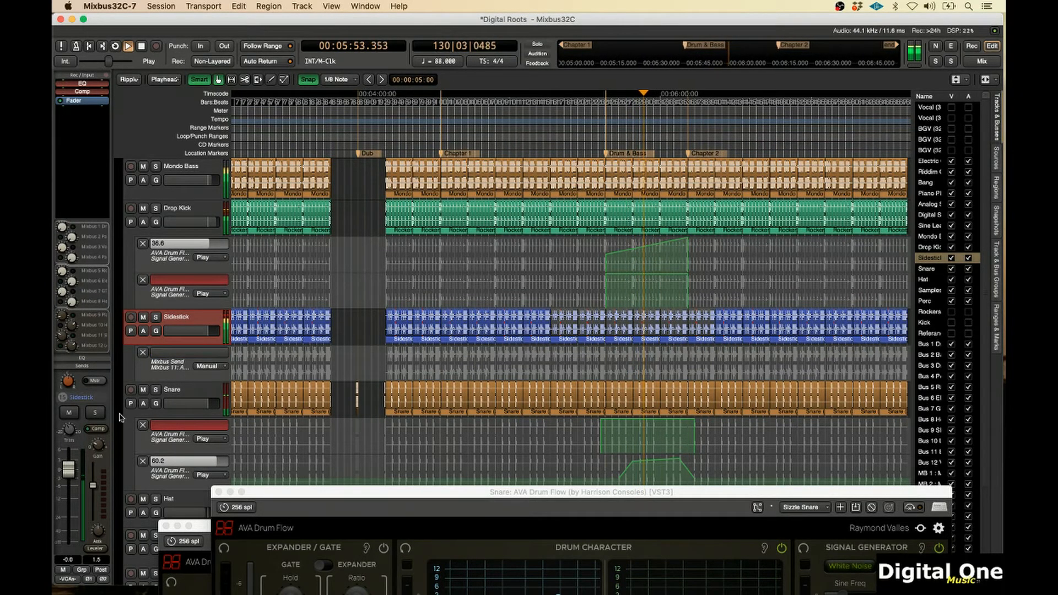
{"action": "left_click", "coordinate": [179, 392]}
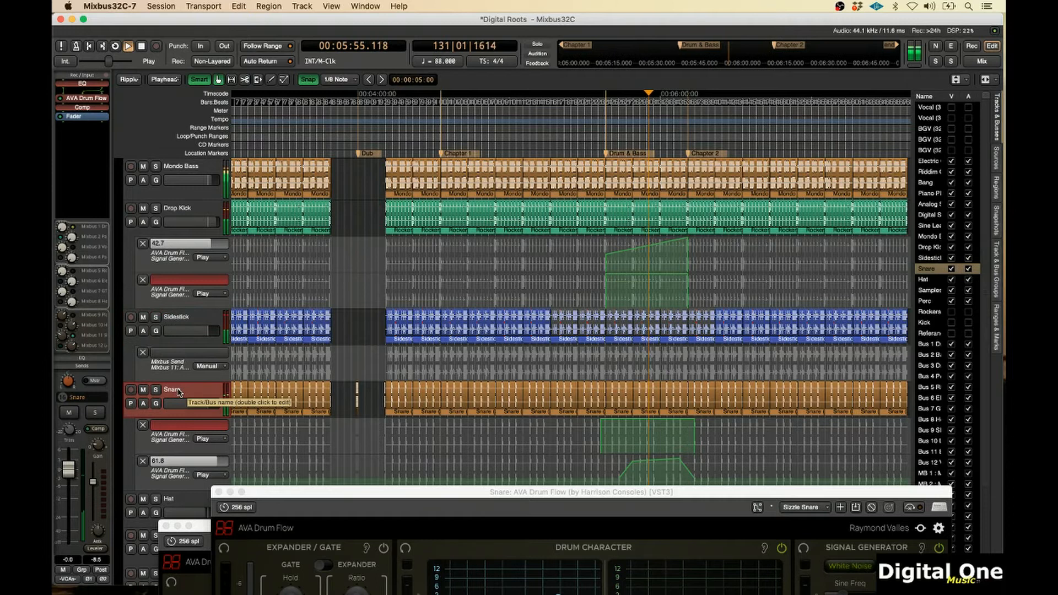
{"action": "left_click", "coordinate": [73, 336]}
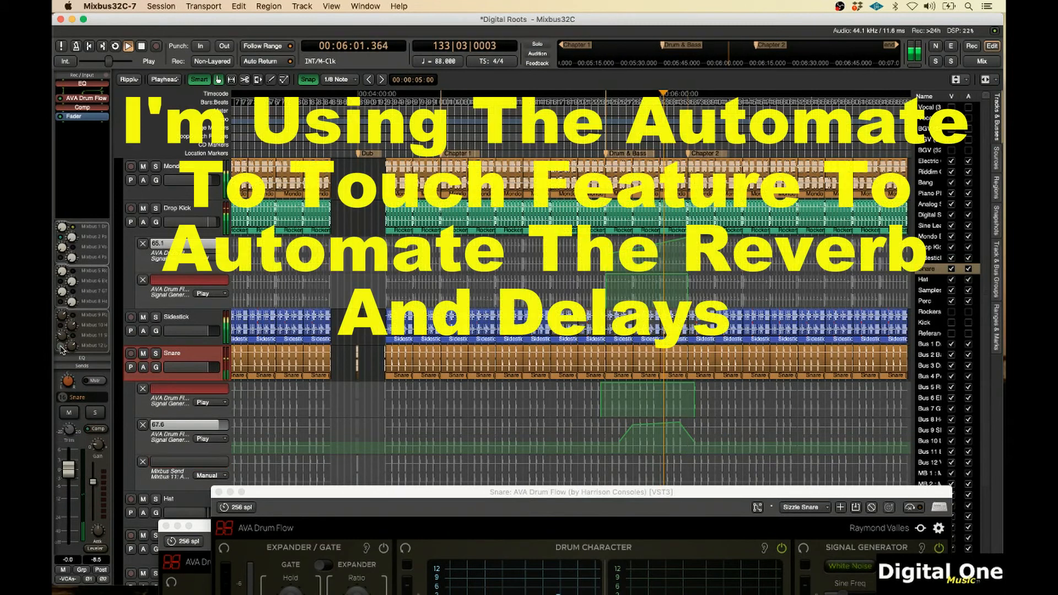
{"action": "left_click", "coordinate": [62, 347]}
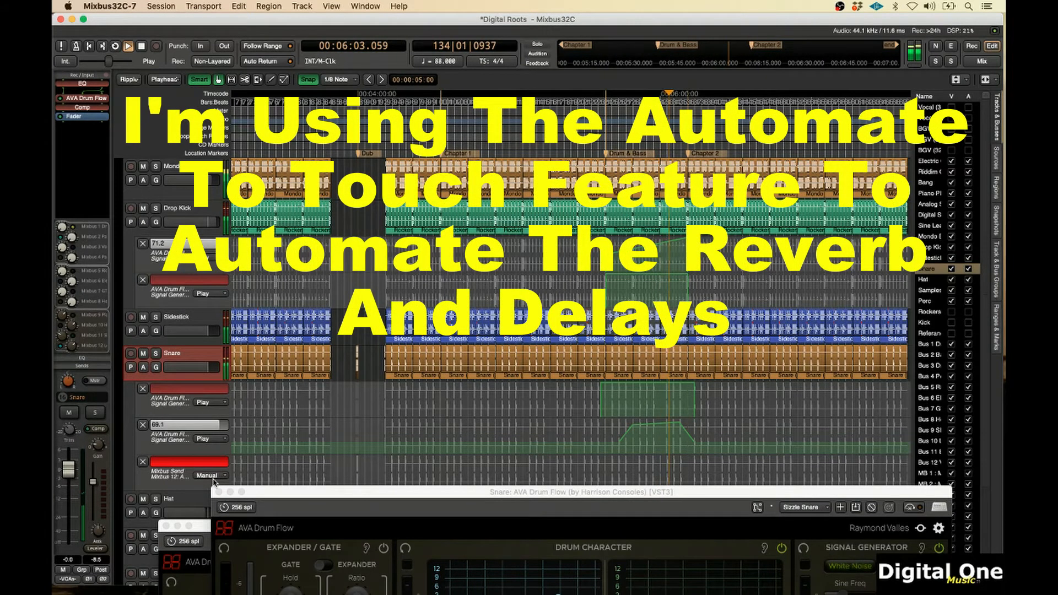
Set the Snare's Mixbus 12 send lane to Write and record the long delay send assign toggle during playback
{"action": "left_click", "coordinate": [210, 477]}
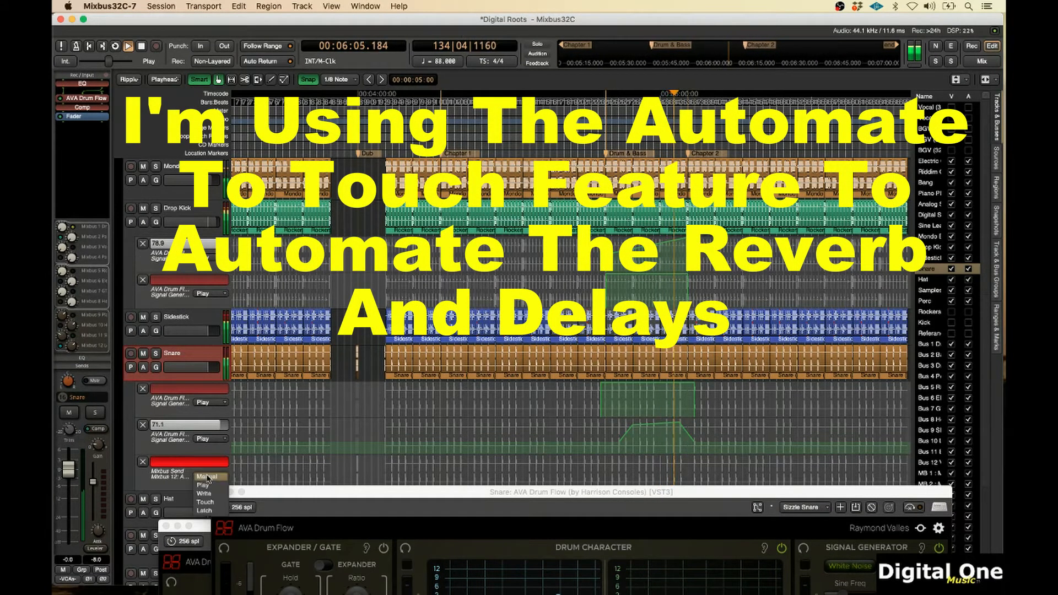
{"action": "left_click", "coordinate": [203, 494]}
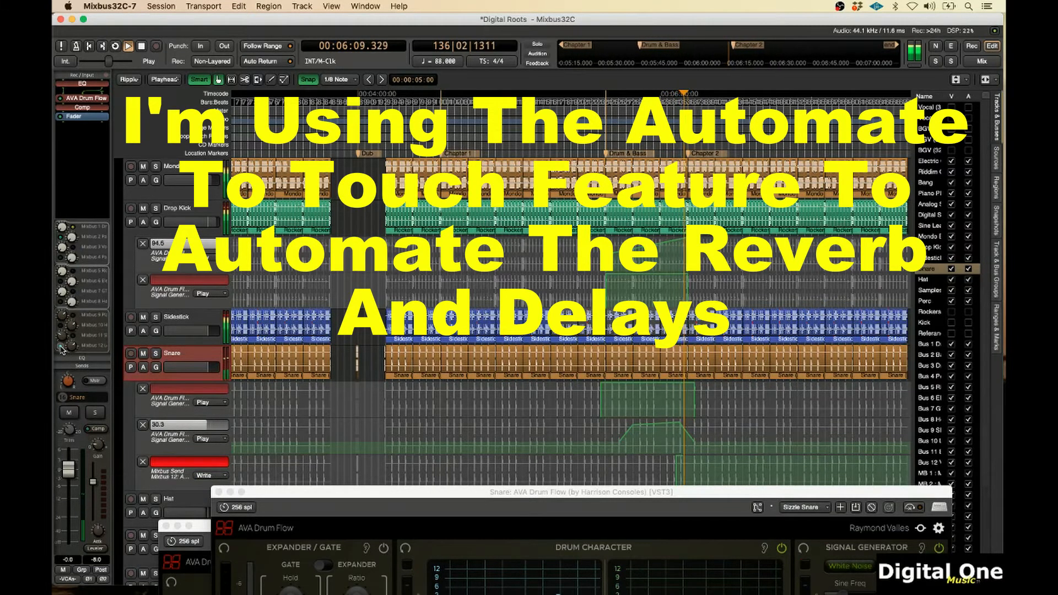
{"action": "left_click", "coordinate": [60, 347]}
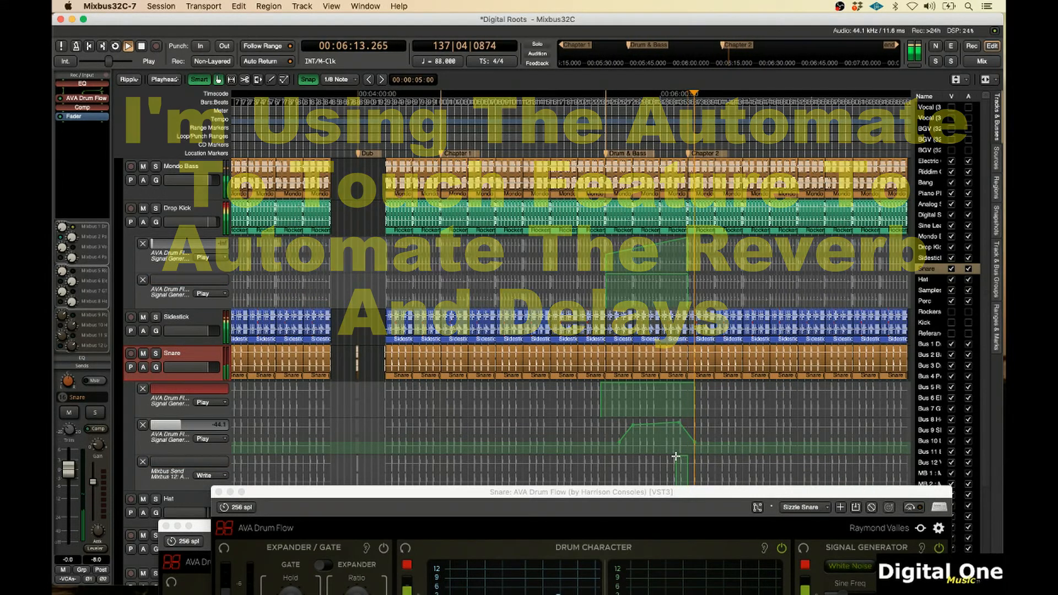
{"action": "left_click", "coordinate": [683, 472]}
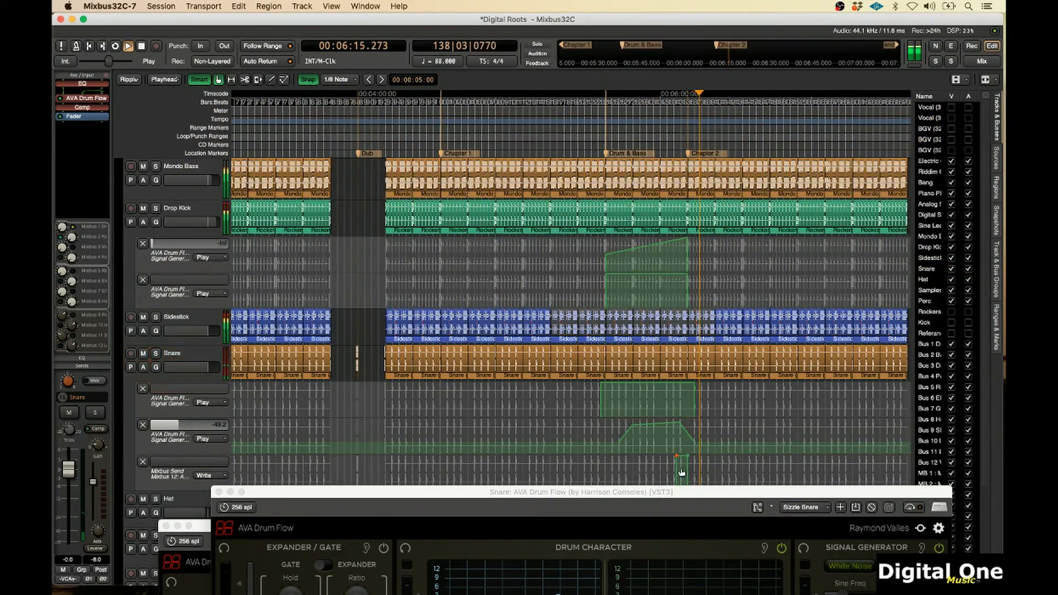
{"action": "key", "text": "space"}
Switch the Snare's Mixbus 12 send automation lane to Play and play it back
{"action": "scroll", "coordinate": [722, 334], "scroll_direction": "down", "scroll_amount": 2}
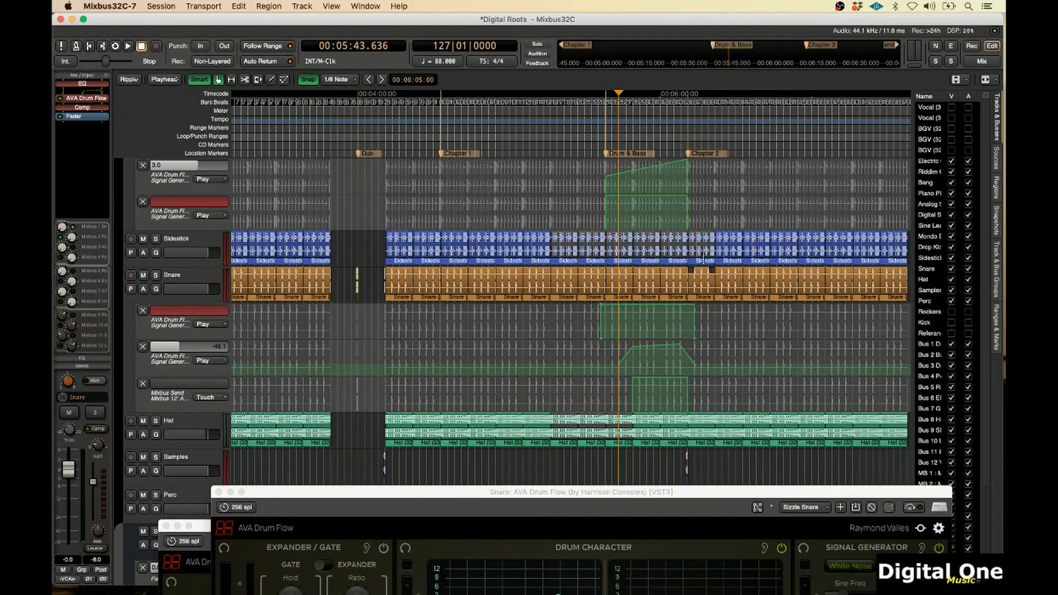
{"action": "key", "text": "space"}
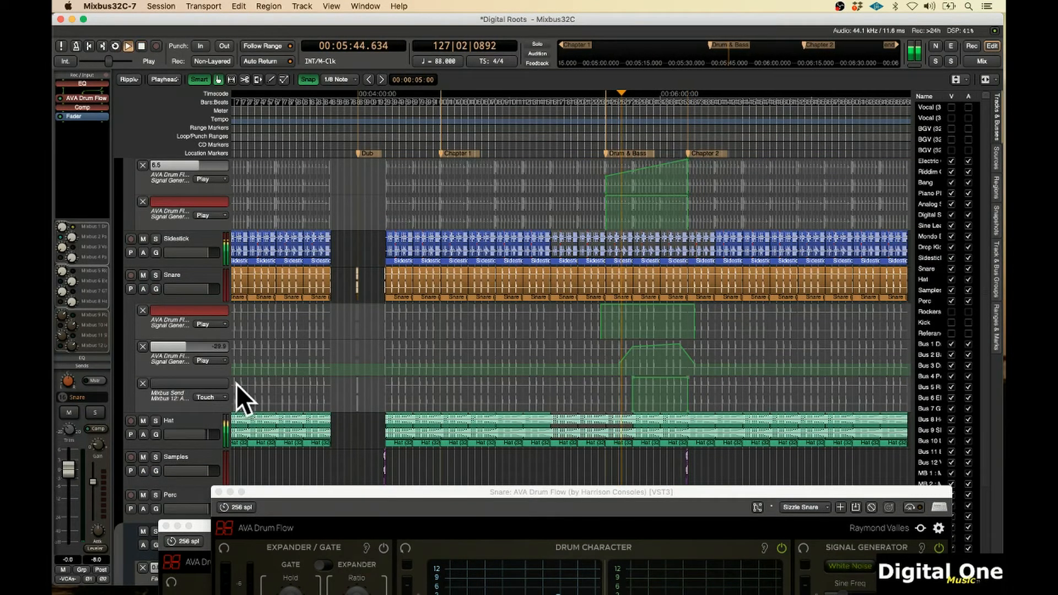
{"action": "left_click", "coordinate": [208, 398]}
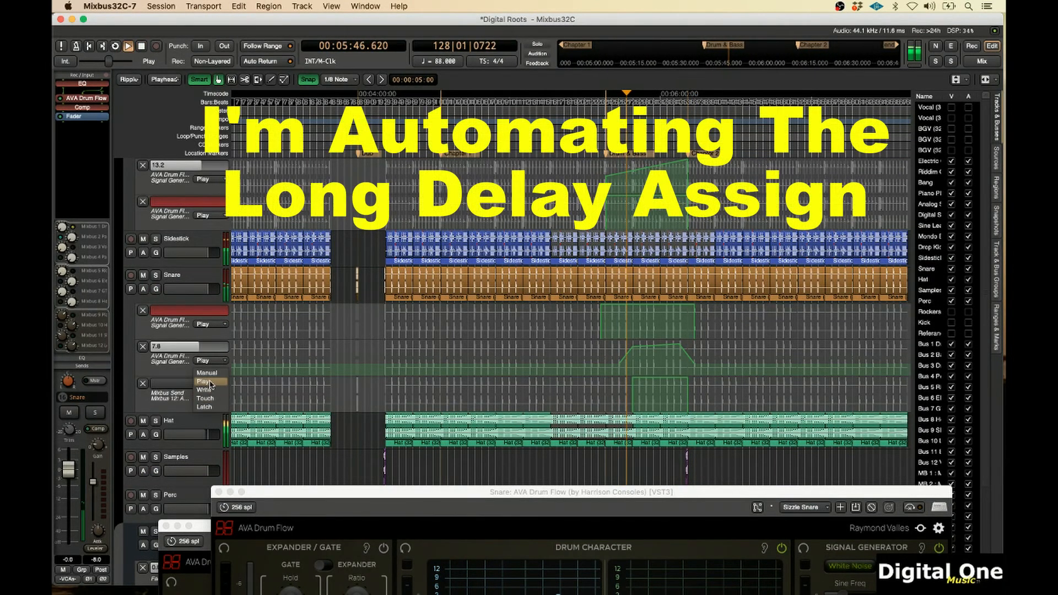
{"action": "left_click", "coordinate": [210, 385]}
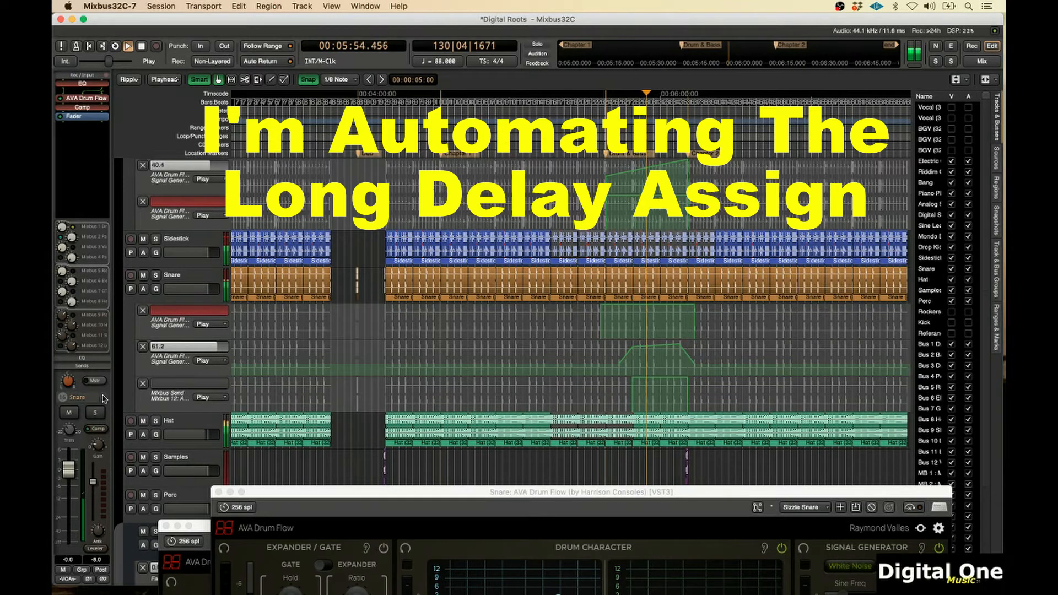
Show the Snare's Mixbus 11 send lane, set it to Write, and record the short delay assign toggle during playback
{"action": "left_click", "coordinate": [74, 342]}
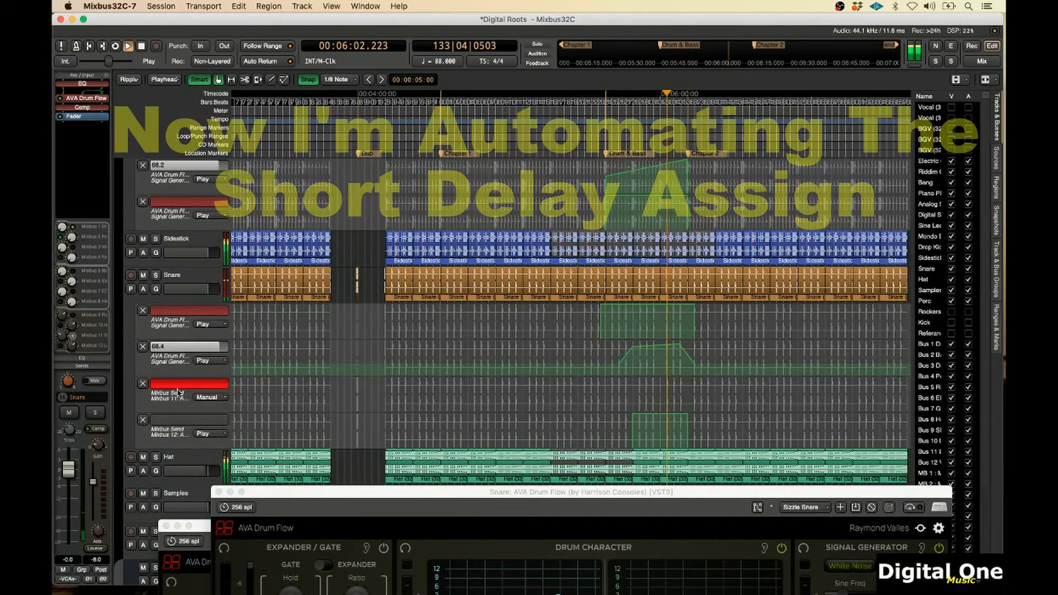
{"action": "left_click", "coordinate": [203, 398]}
{"action": "left_click", "coordinate": [204, 415]}
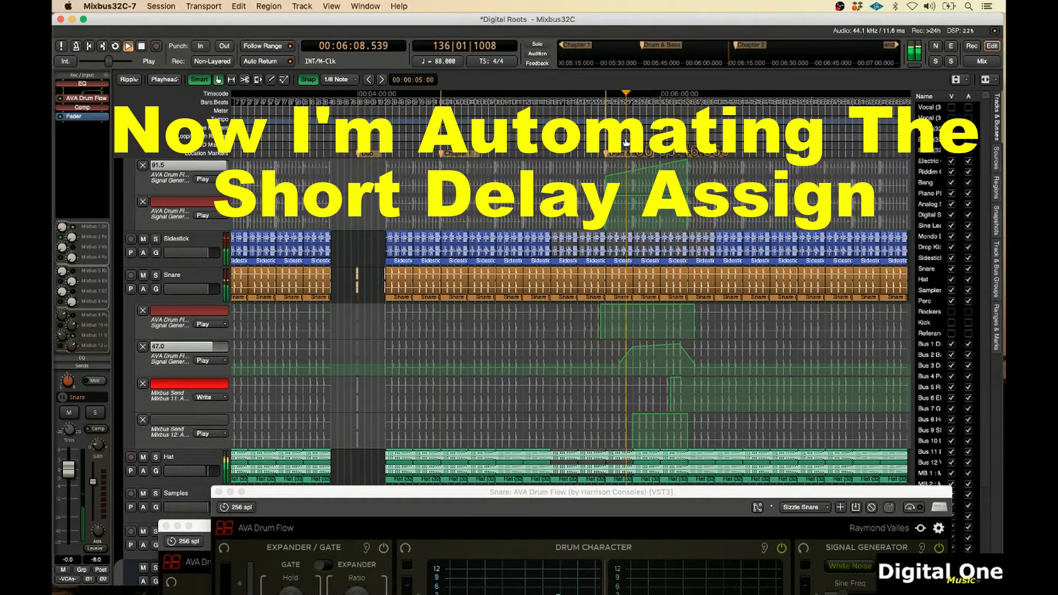
{"action": "key", "text": "space"}
{"action": "key", "text": "space"}
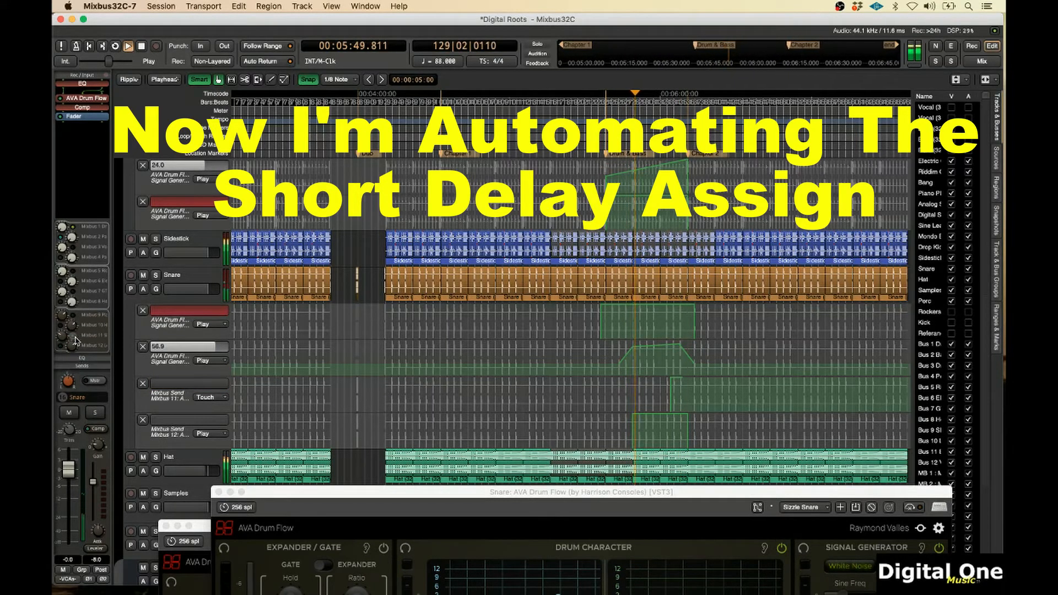
{"action": "left_click_drag", "start_coordinate": [75, 339], "coordinate": [76, 340]}
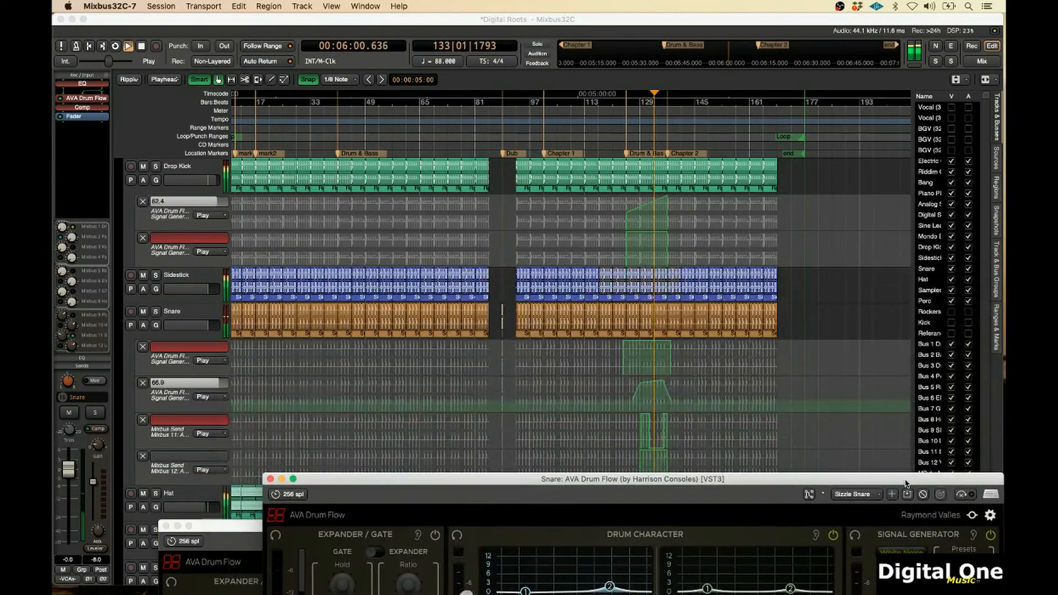
Show the Snare's AVA Drum Flow Signal Generator Signal Type automation lane
{"action": "left_click_drag", "start_coordinate": [906, 484], "coordinate": [908, 488]}
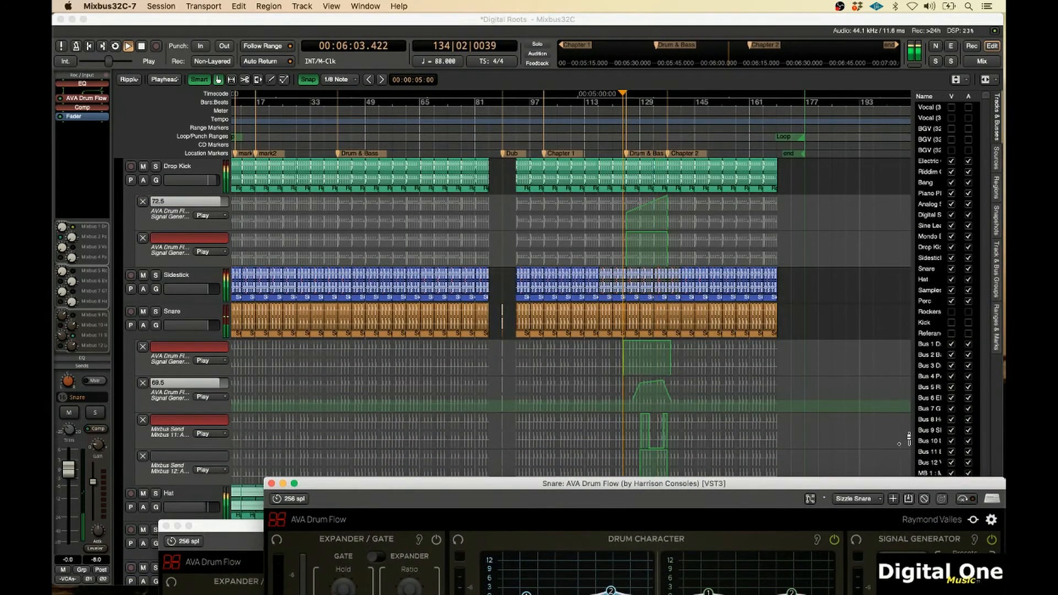
{"action": "key", "text": "space"}
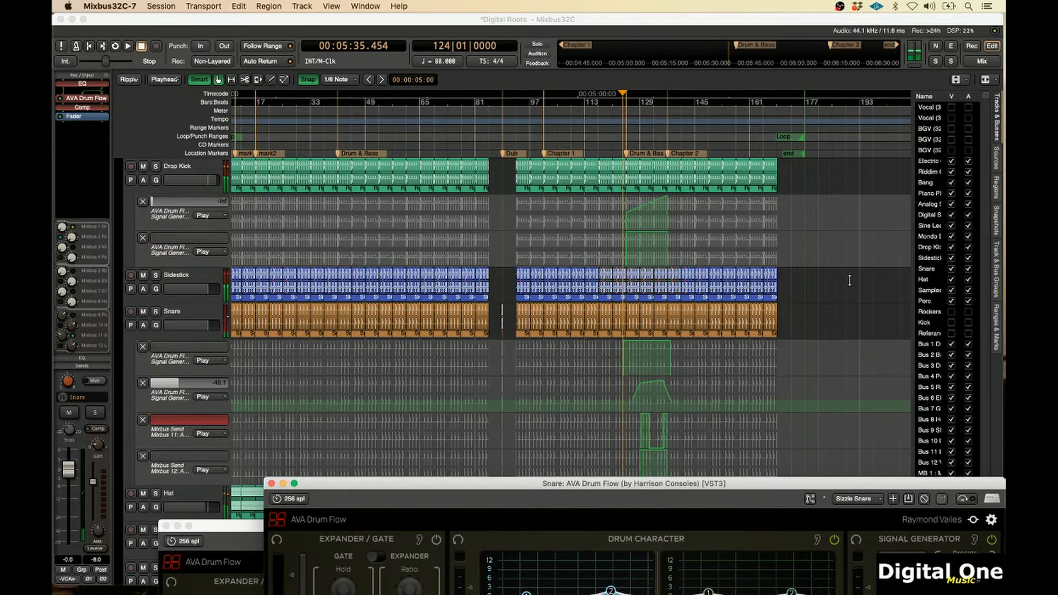
{"action": "left_click_drag", "start_coordinate": [583, 487], "coordinate": [585, 109]}
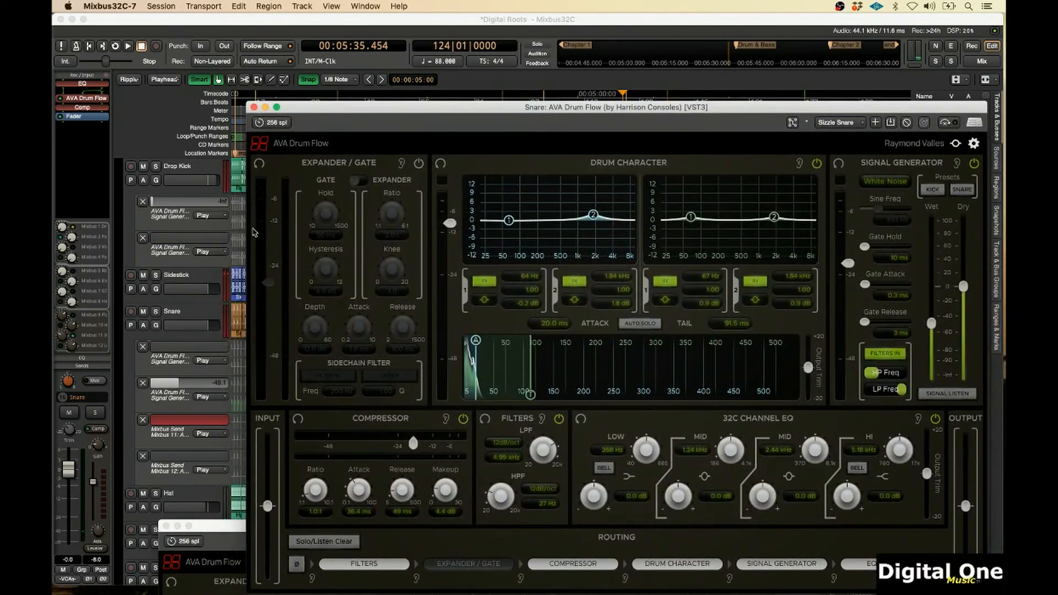
{"action": "left_click", "coordinate": [144, 325]}
{"action": "mouse_move", "coordinate": [187, 366]}
{"action": "mouse_move", "coordinate": [276, 375]}
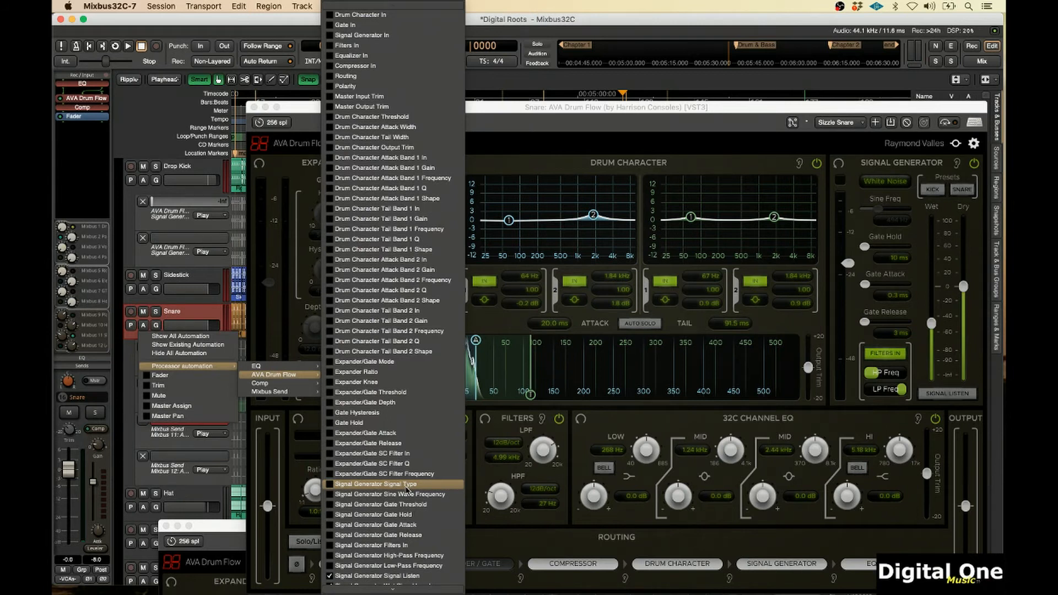
{"action": "left_click", "coordinate": [406, 485]}
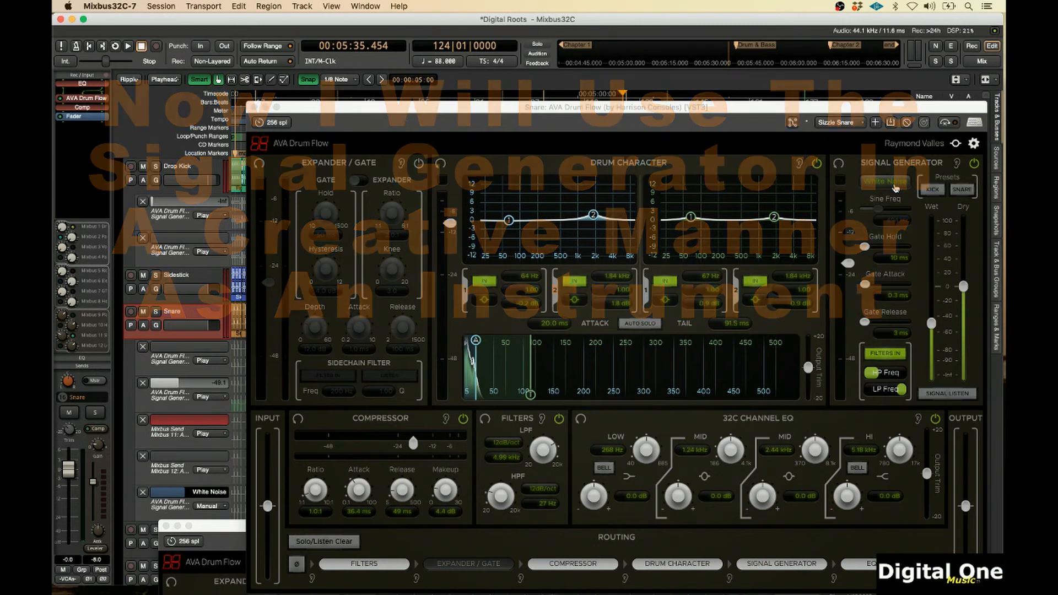
Write-record the Snare's Signal Type lane, alternating Sine Wave and White Noise during playback, and switch the lane back to Play
{"action": "left_click", "coordinate": [208, 506]}
{"action": "left_click", "coordinate": [208, 526]}
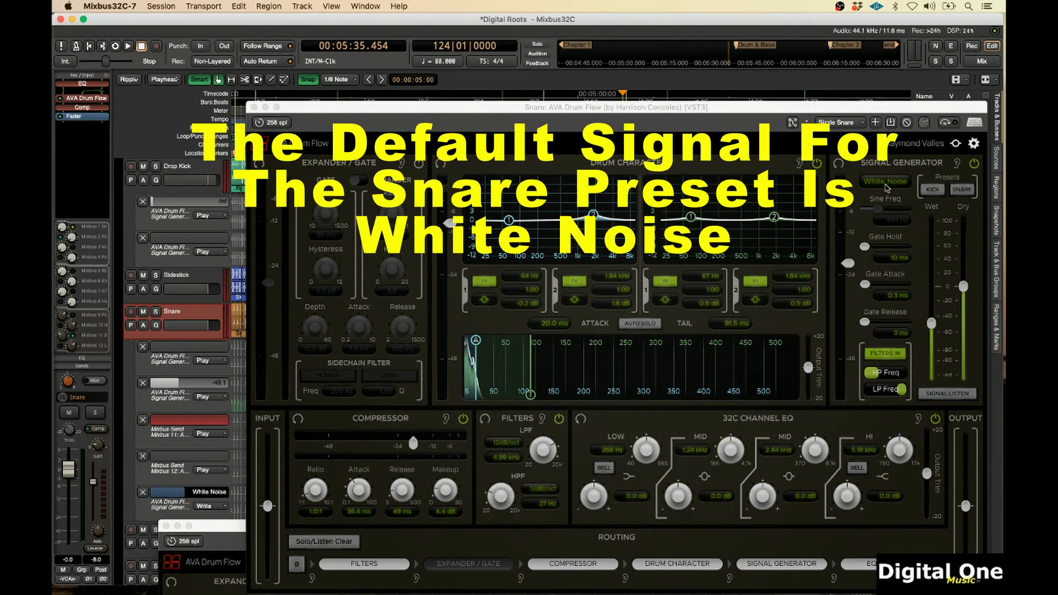
{"action": "key", "text": "space"}
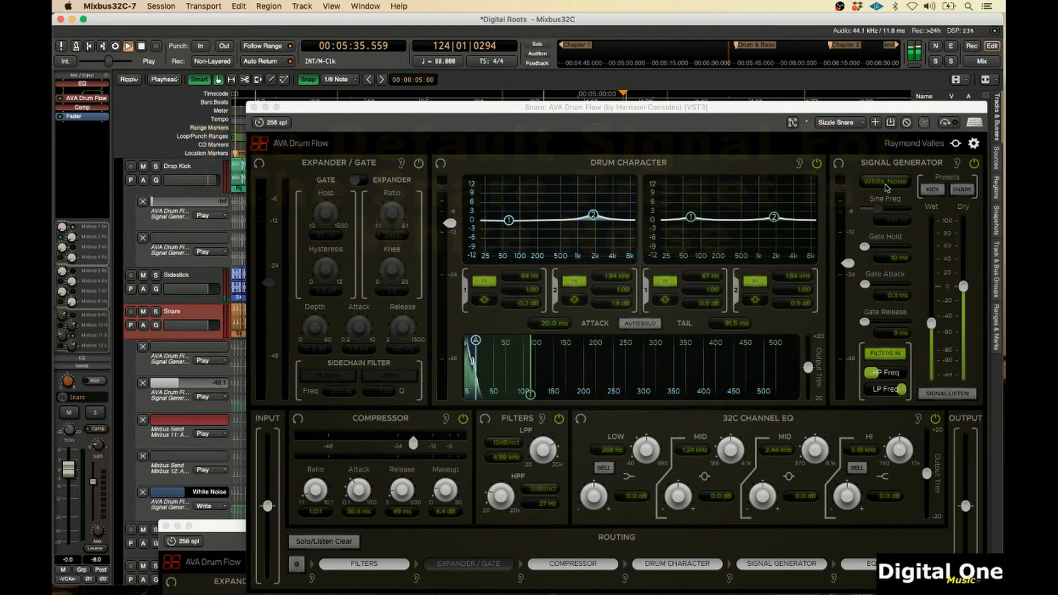
{"action": "left_click", "coordinate": [886, 185]}
{"action": "left_click", "coordinate": [888, 198]}
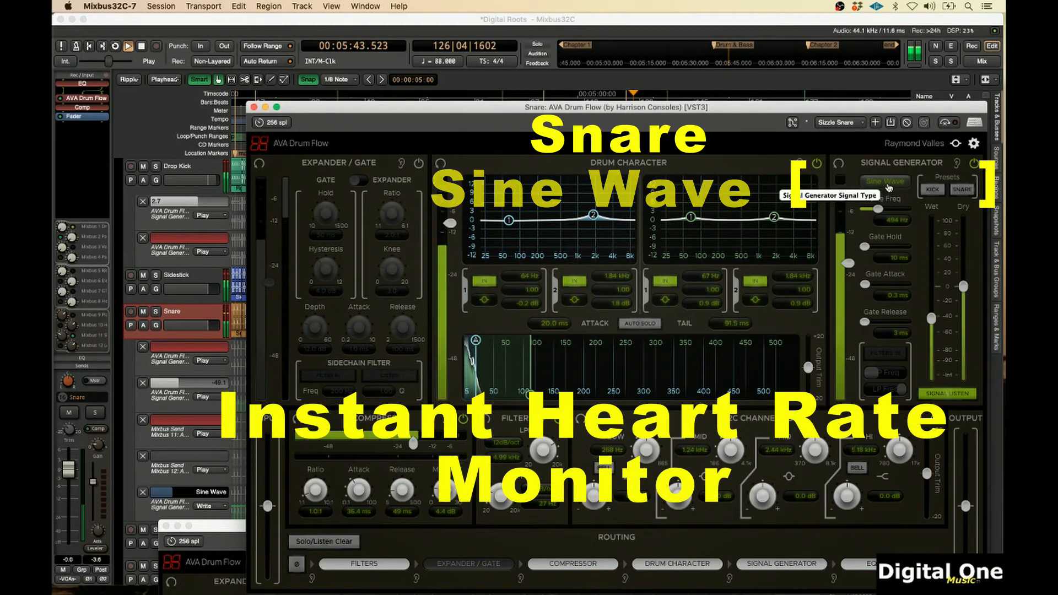
{"action": "left_click", "coordinate": [888, 186]}
{"action": "left_click", "coordinate": [896, 215]}
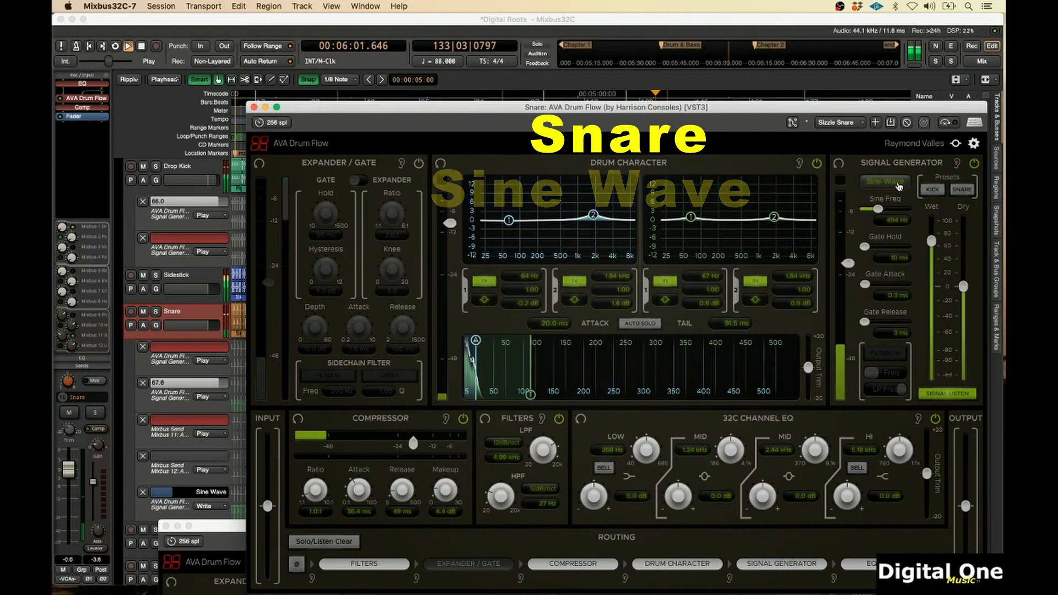
{"action": "left_click", "coordinate": [900, 186]}
{"action": "left_click", "coordinate": [907, 217]}
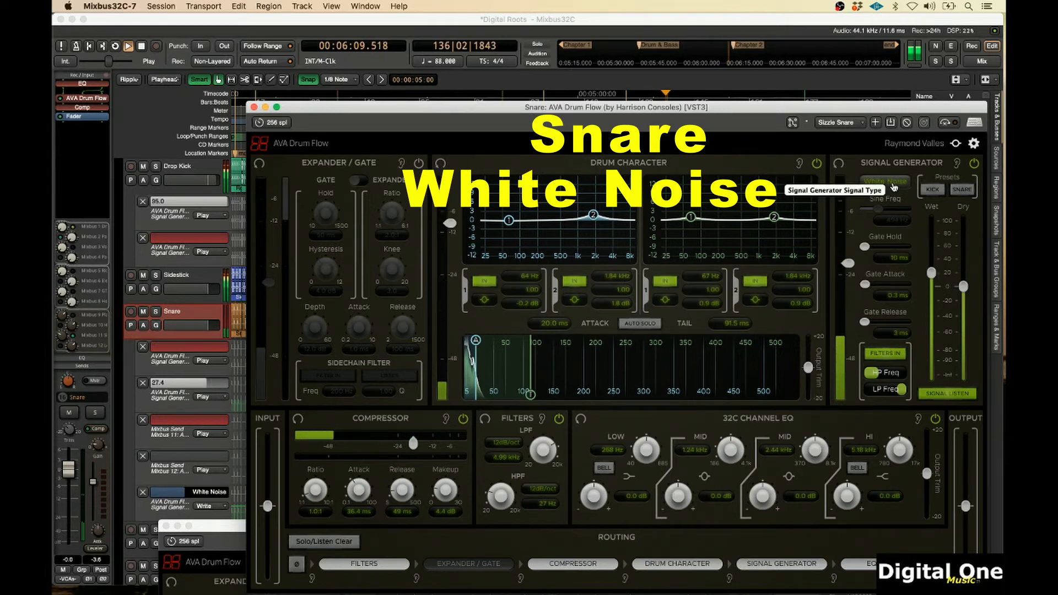
{"action": "left_click", "coordinate": [892, 186]}
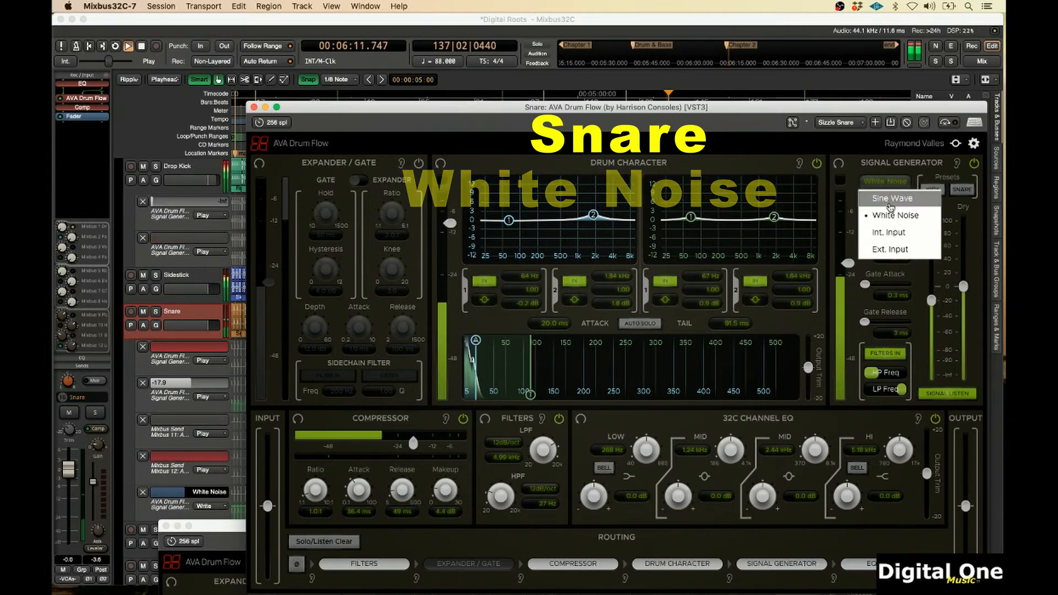
{"action": "left_click", "coordinate": [890, 203]}
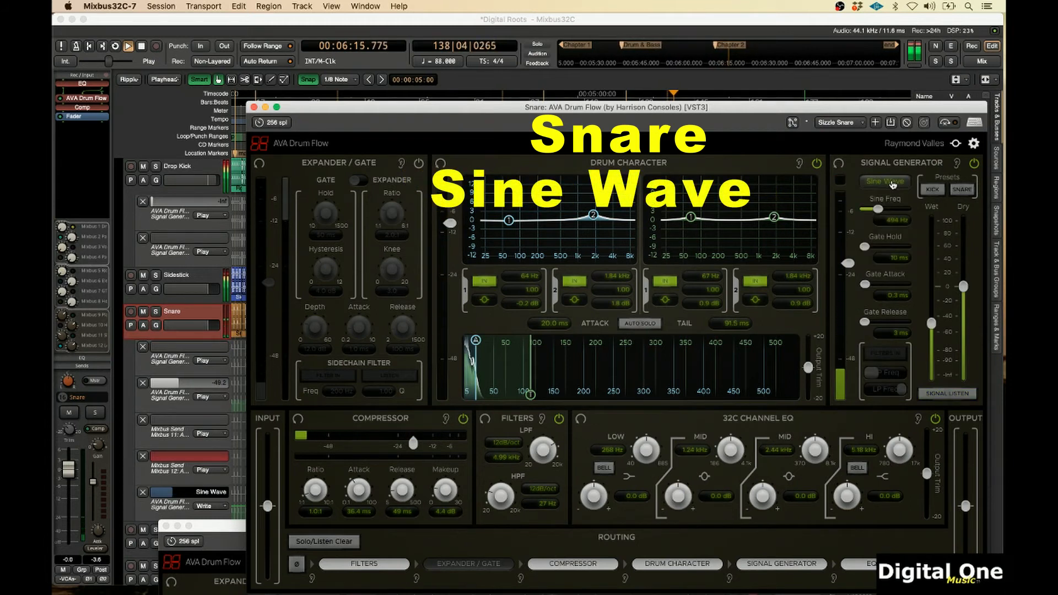
{"action": "left_click", "coordinate": [893, 183]}
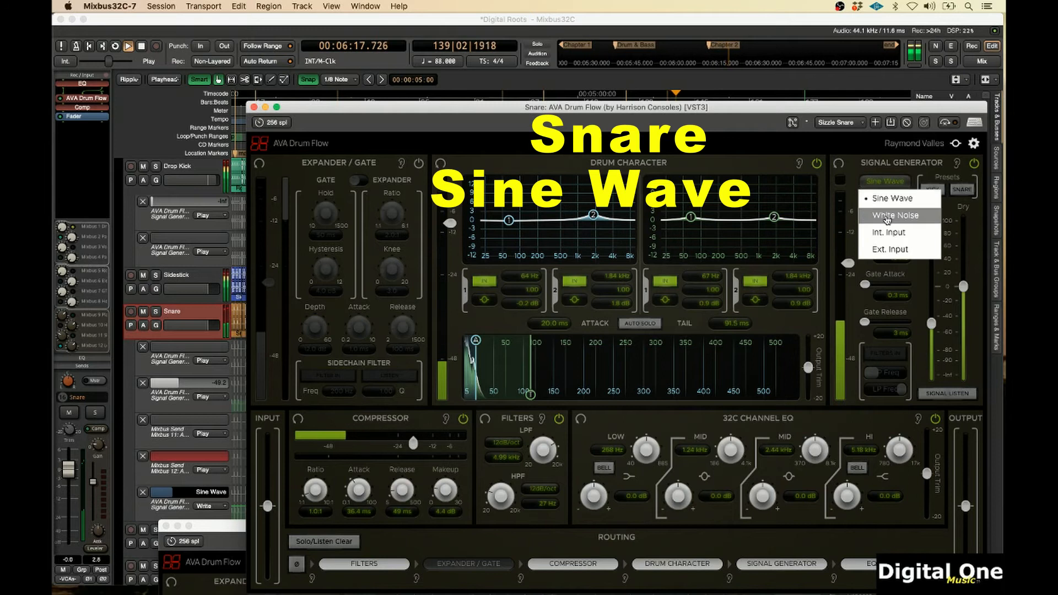
{"action": "left_click", "coordinate": [887, 217]}
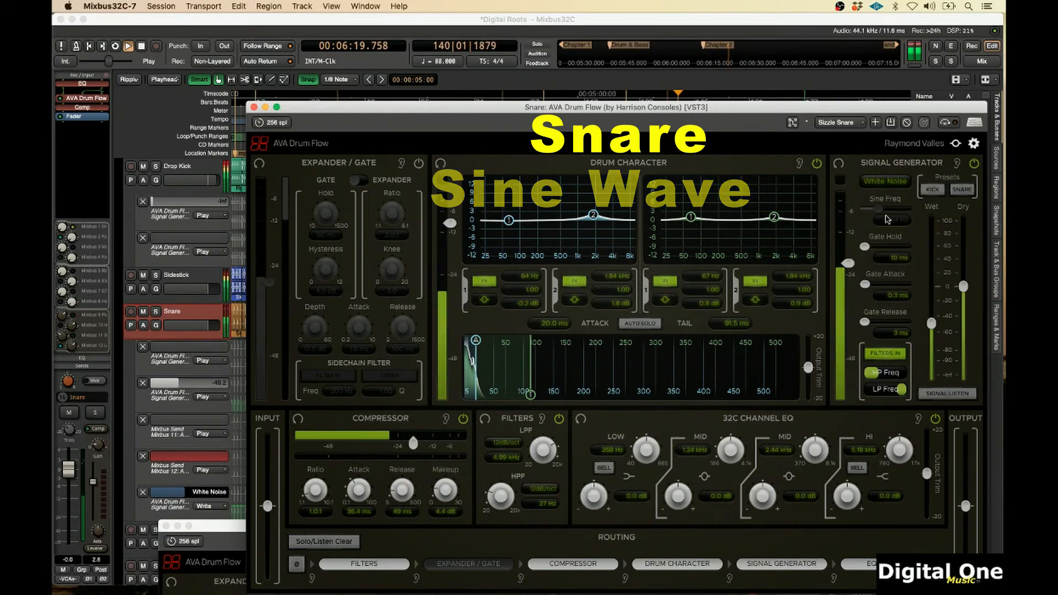
{"action": "left_click", "coordinate": [209, 507]}
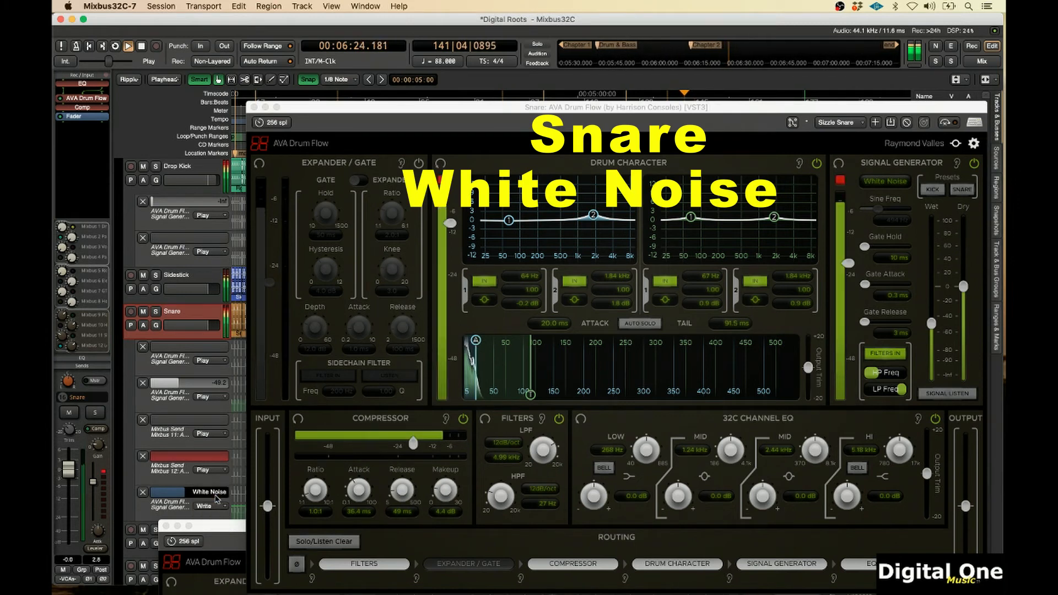
{"action": "left_click", "coordinate": [217, 499]}
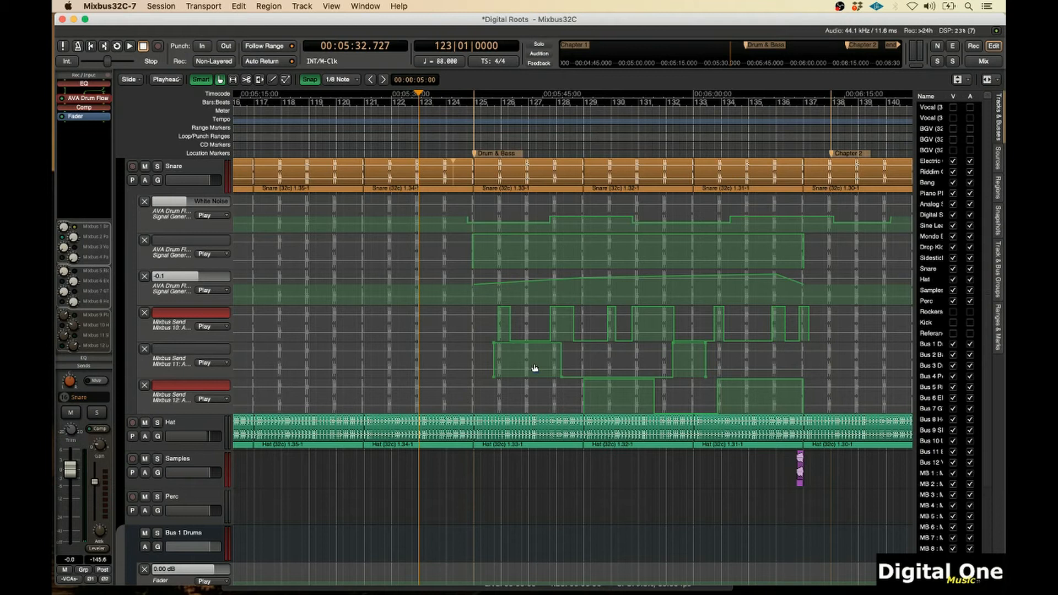
Copy the AVA Drum Flow plugin from the Snare strip onto the Hat strip in the mixer
{"action": "key", "text": "alt+m"}
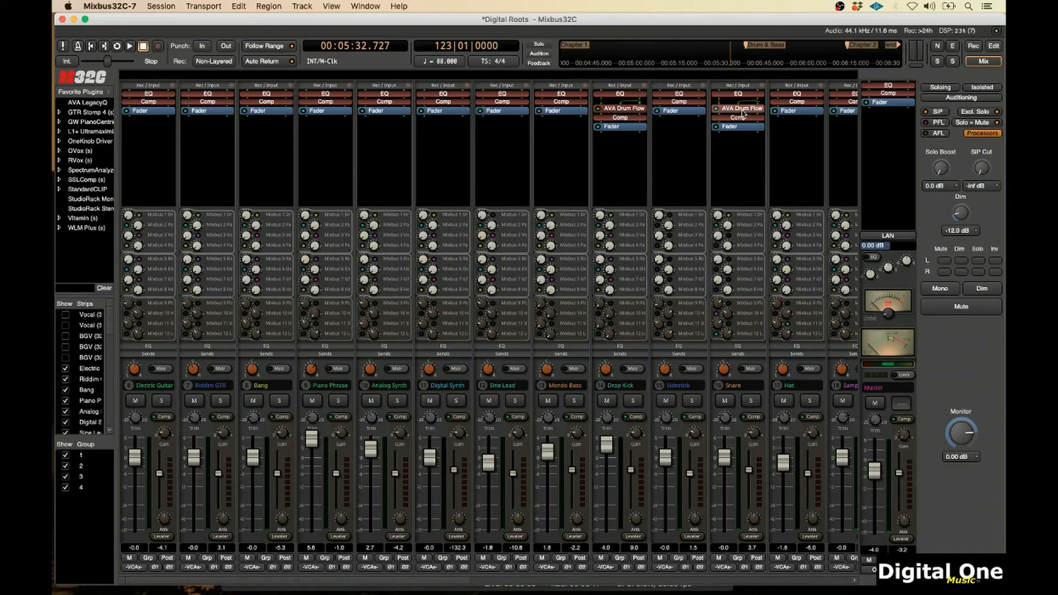
{"action": "left_click_drag", "start_coordinate": [769, 115], "coordinate": [788, 113]}
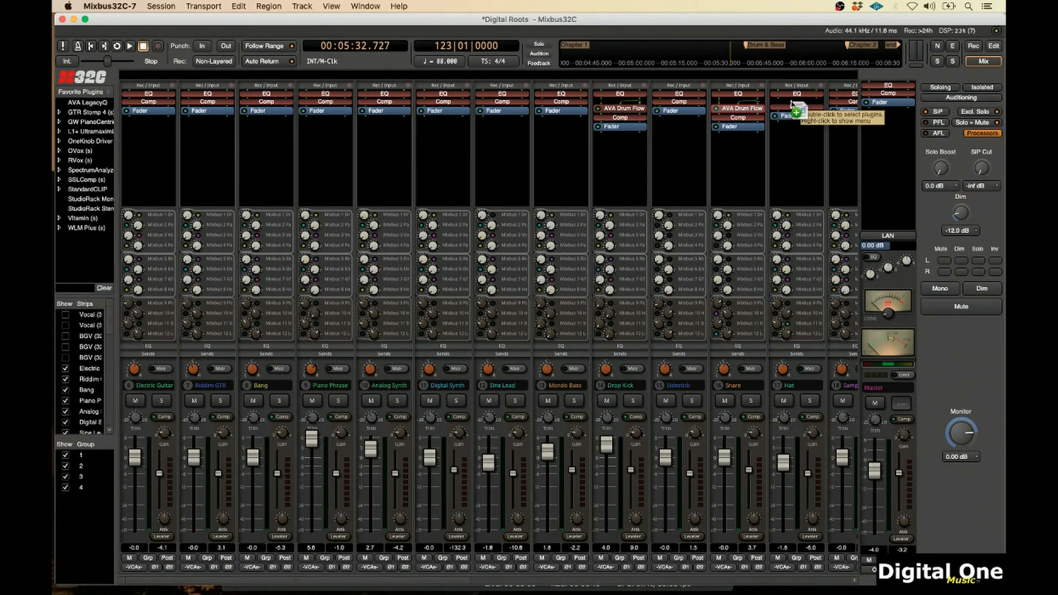
{"action": "left_click_drag", "start_coordinate": [792, 104], "coordinate": [792, 104]}
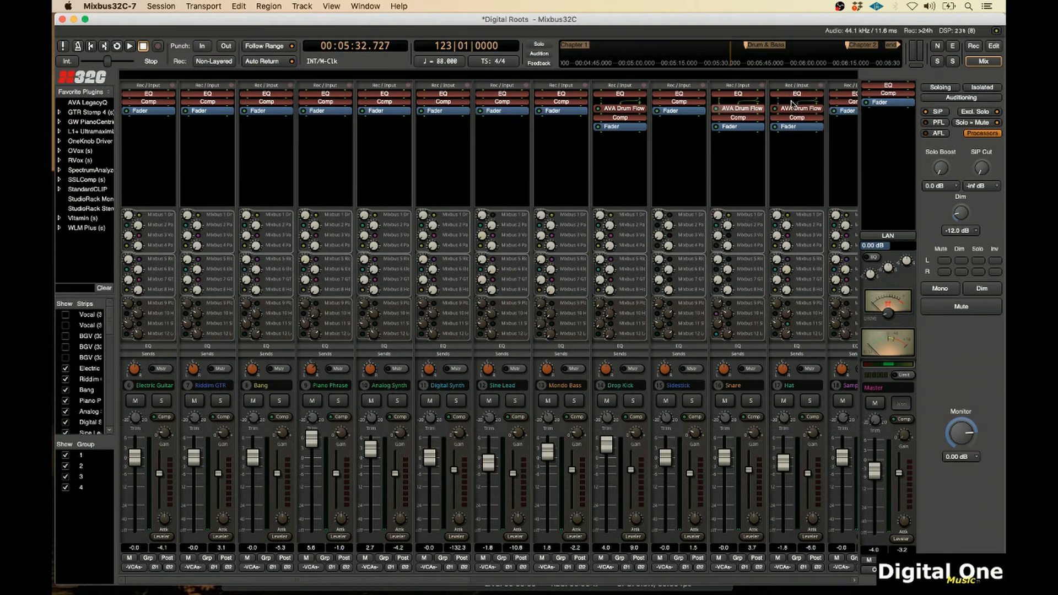
{"action": "key", "text": "alt+e"}
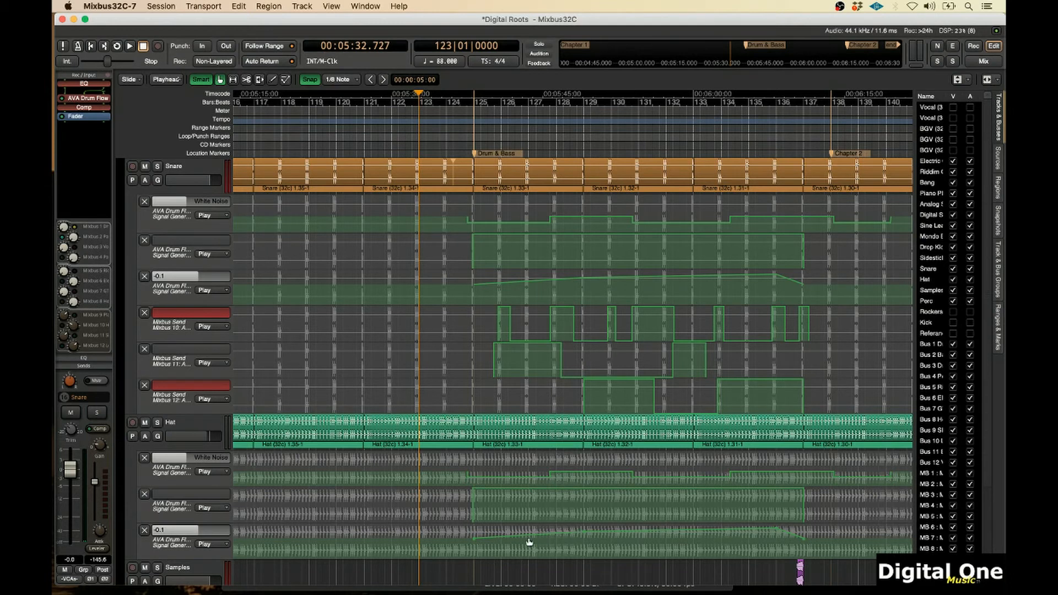
Show the Hat's AVA Drum Flow Signal Generator In automation lane
{"action": "left_click", "coordinate": [145, 438]}
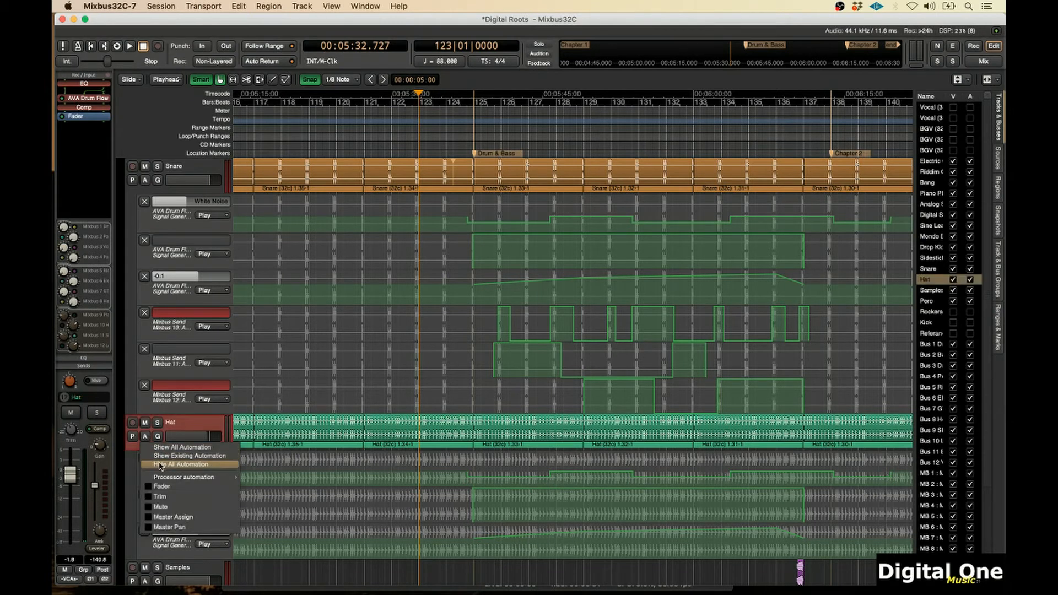
{"action": "mouse_move", "coordinate": [159, 480]}
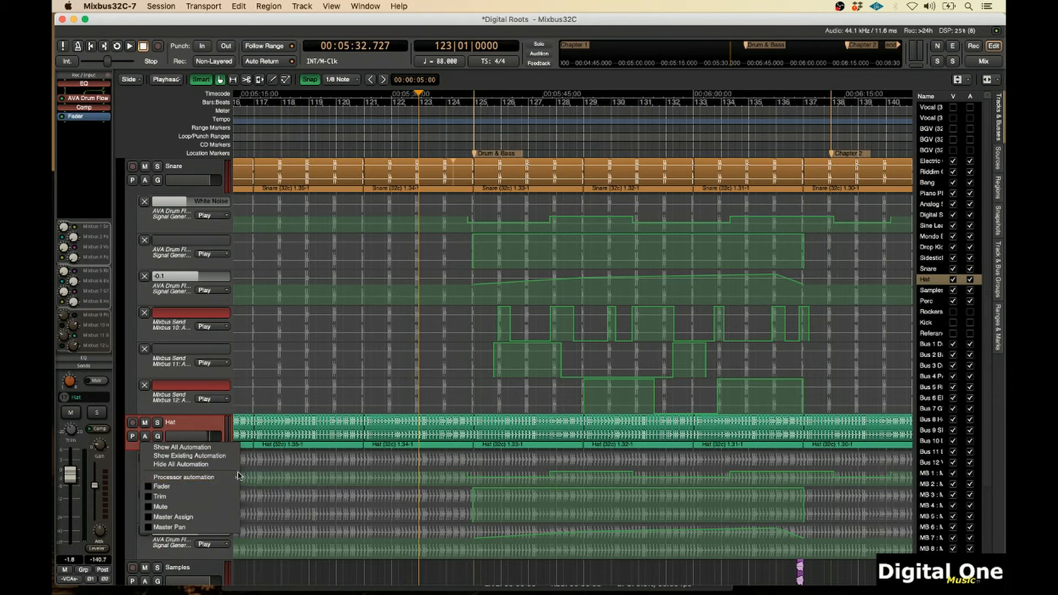
{"action": "mouse_move", "coordinate": [243, 478]}
{"action": "mouse_move", "coordinate": [276, 485]}
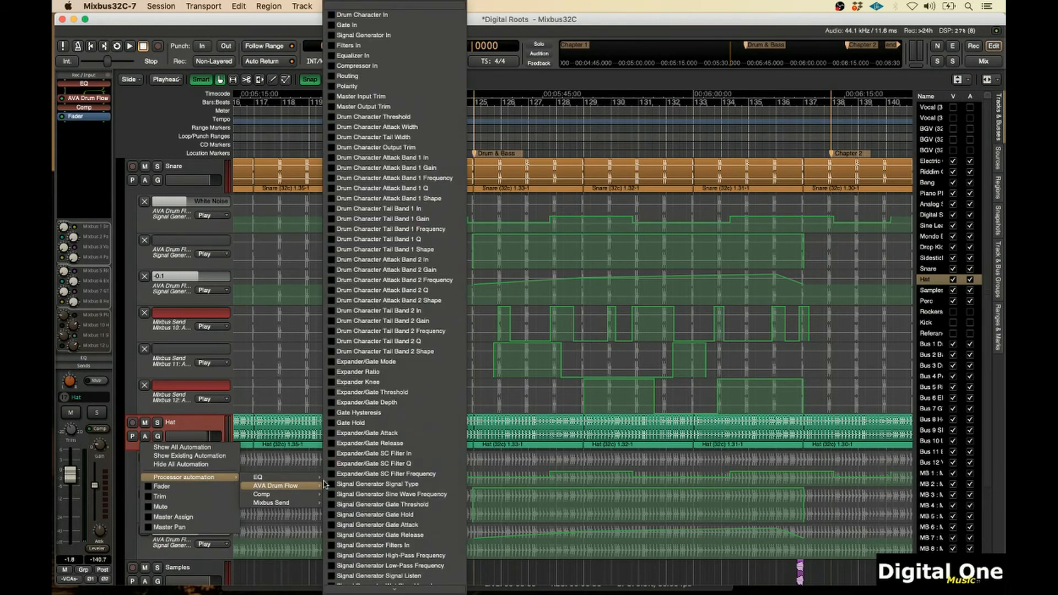
{"action": "left_click", "coordinate": [331, 35]}
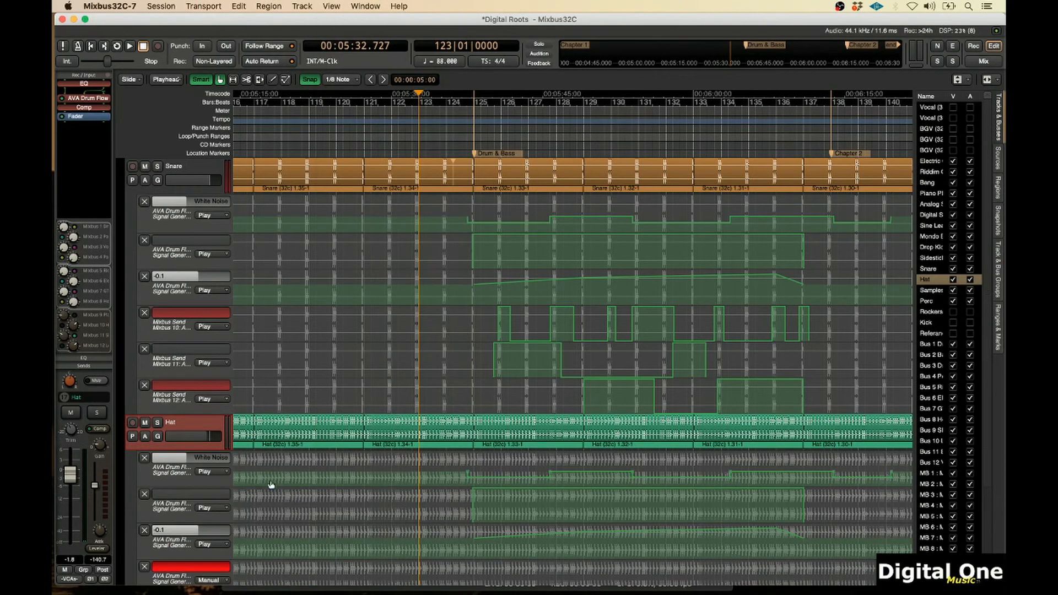
Set the edit point to Mouse and paste the Hat's selected Drum & Bass automation range into its Signal Generator In lane
{"action": "scroll", "coordinate": [270, 485], "scroll_direction": "down", "scroll_amount": 1}
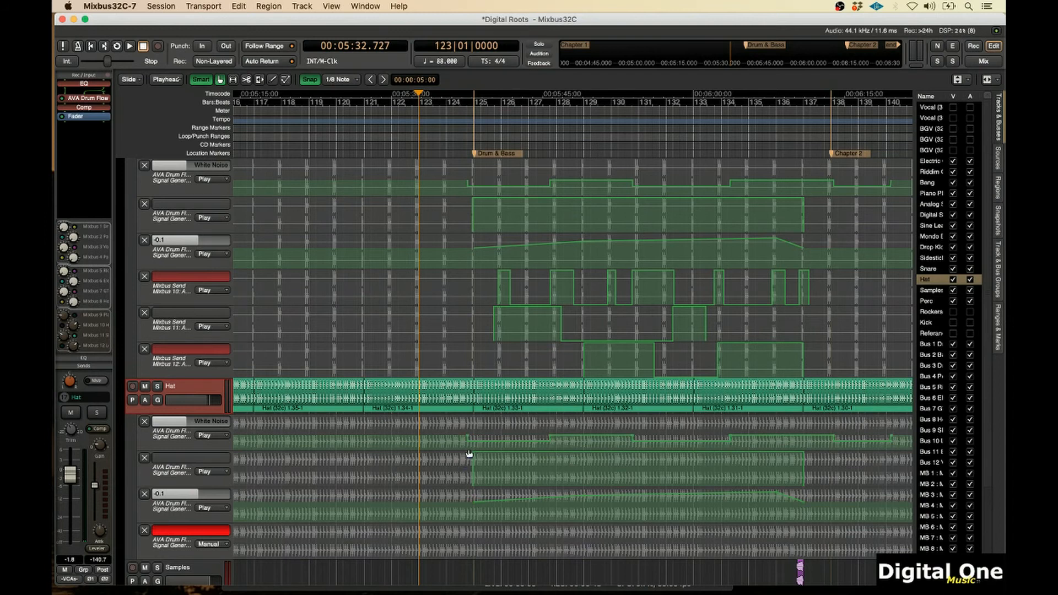
{"action": "left_click_drag", "start_coordinate": [469, 454], "coordinate": [812, 490]}
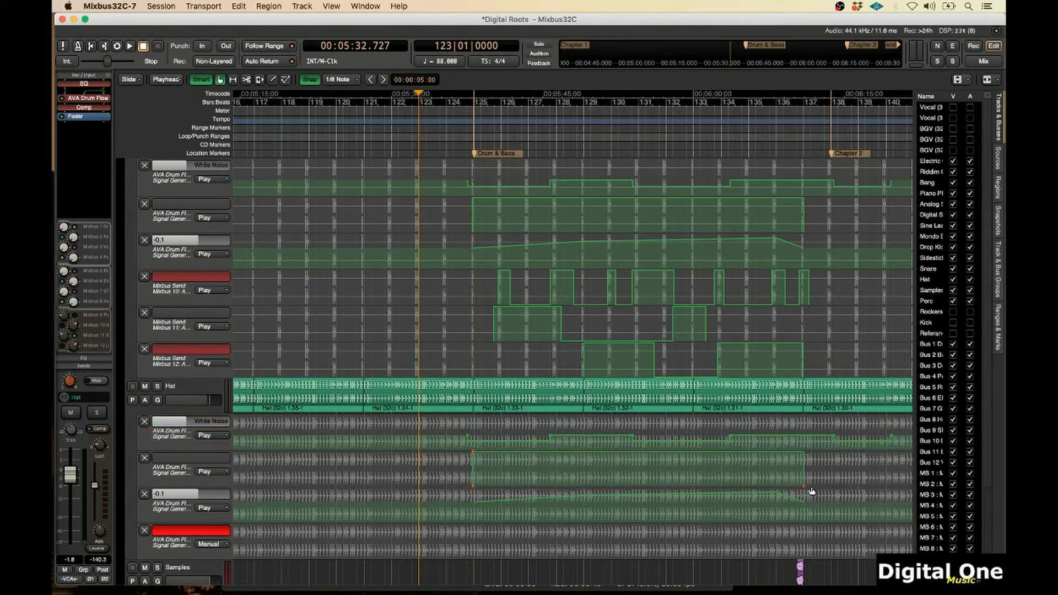
{"action": "left_click", "coordinate": [169, 81]}
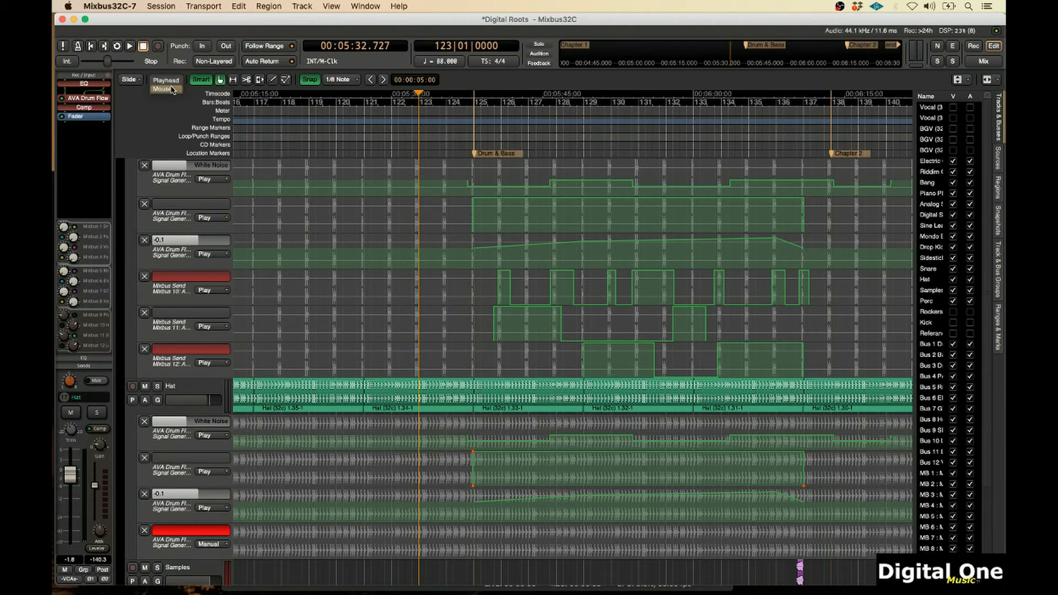
{"action": "left_click", "coordinate": [173, 90]}
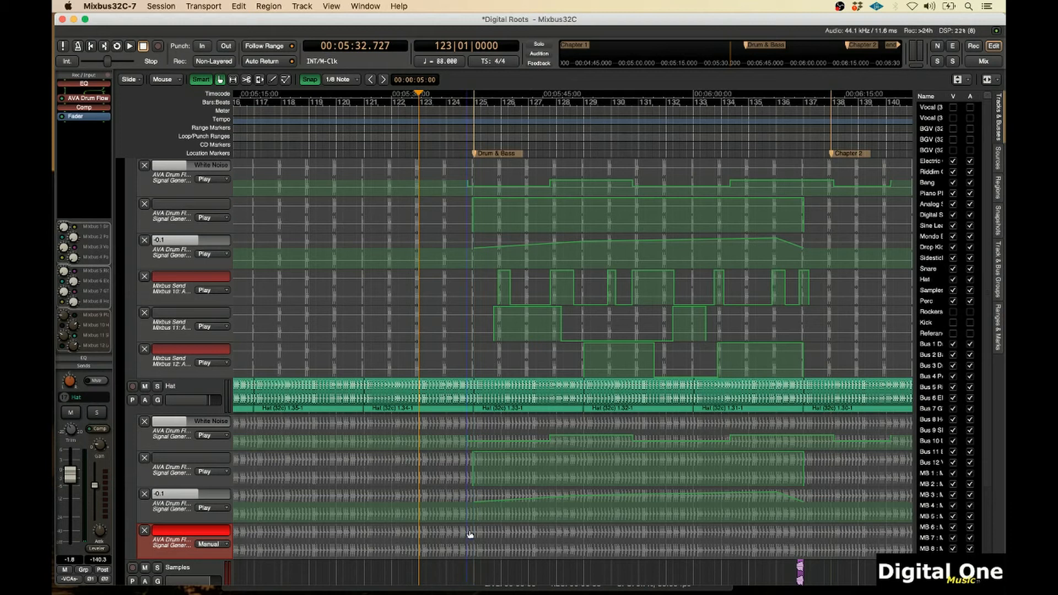
{"action": "key", "text": "super+v"}
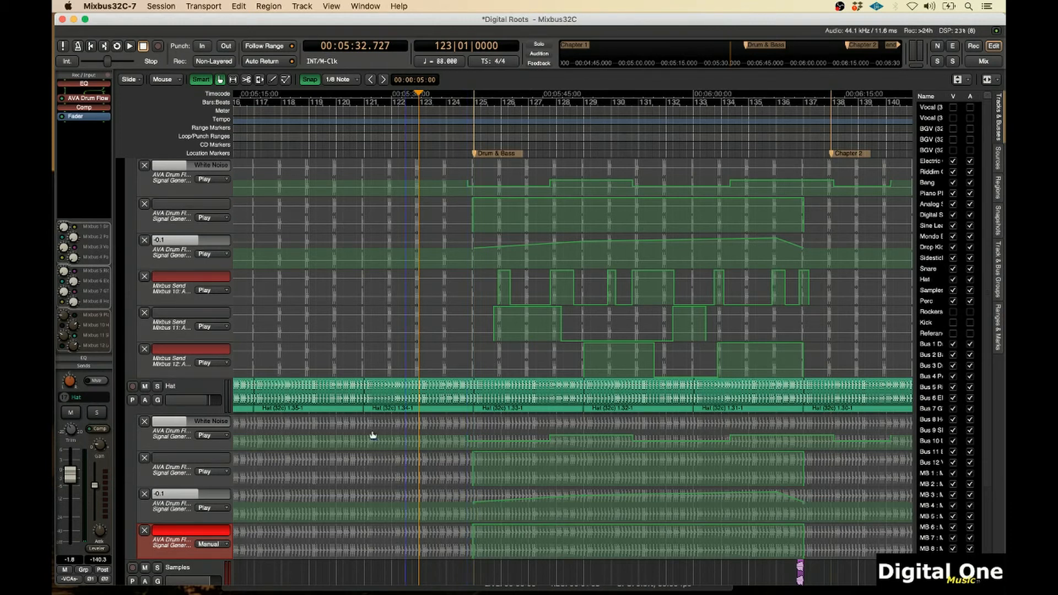
Set the Hat's Signal Generator In automation lane to Play
{"action": "left_click", "coordinate": [193, 389]}
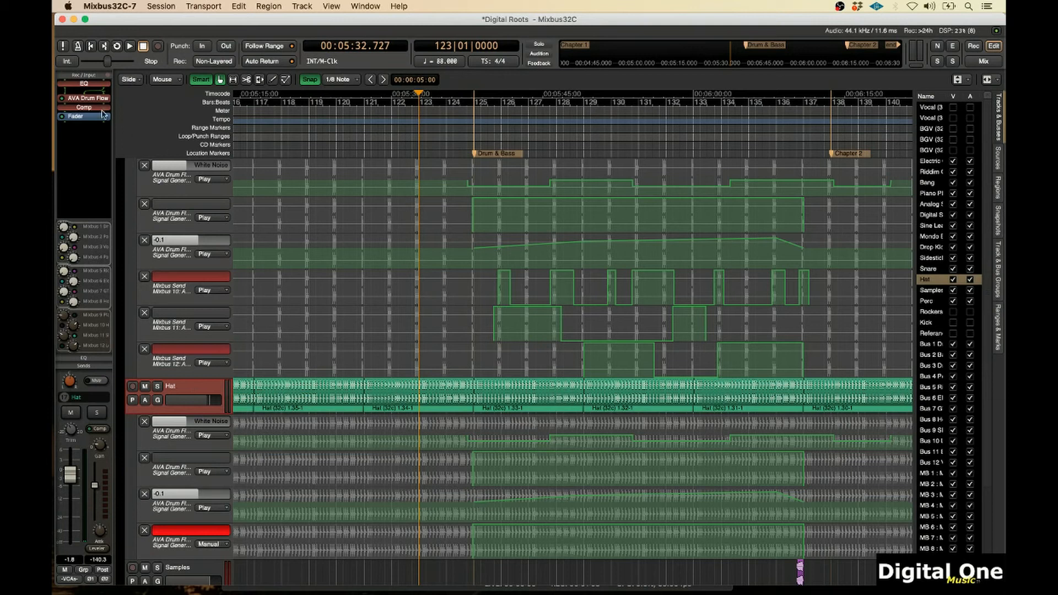
{"action": "left_click", "coordinate": [486, 441]}
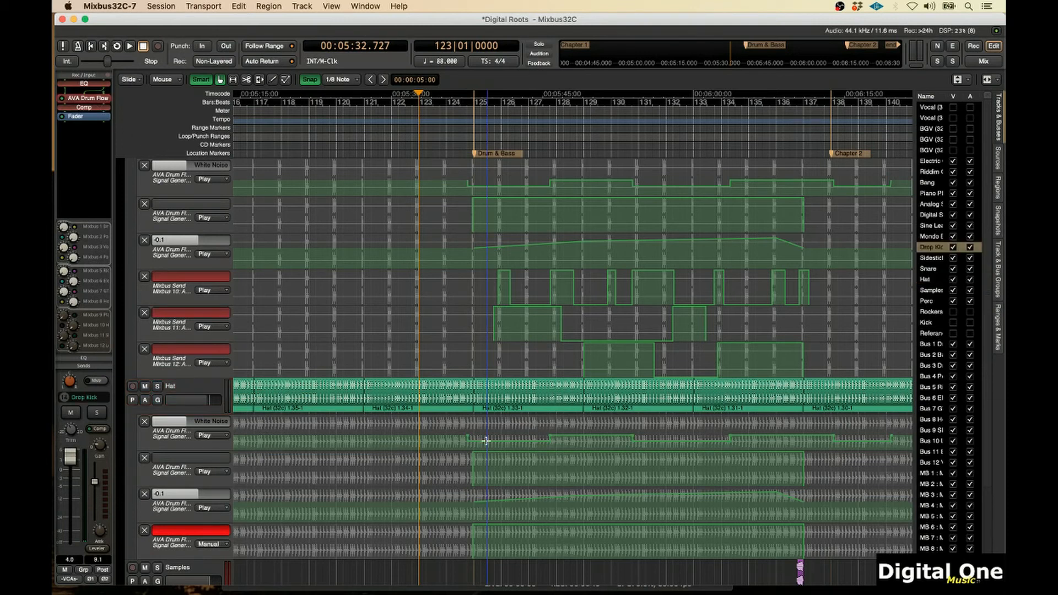
{"action": "left_click", "coordinate": [222, 544]}
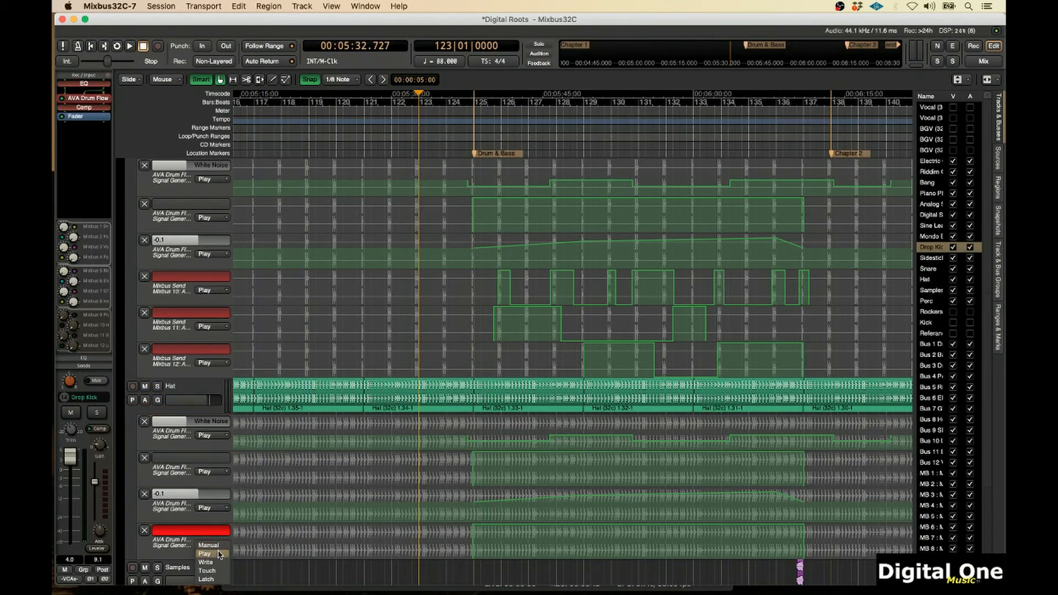
{"action": "left_click", "coordinate": [220, 555]}
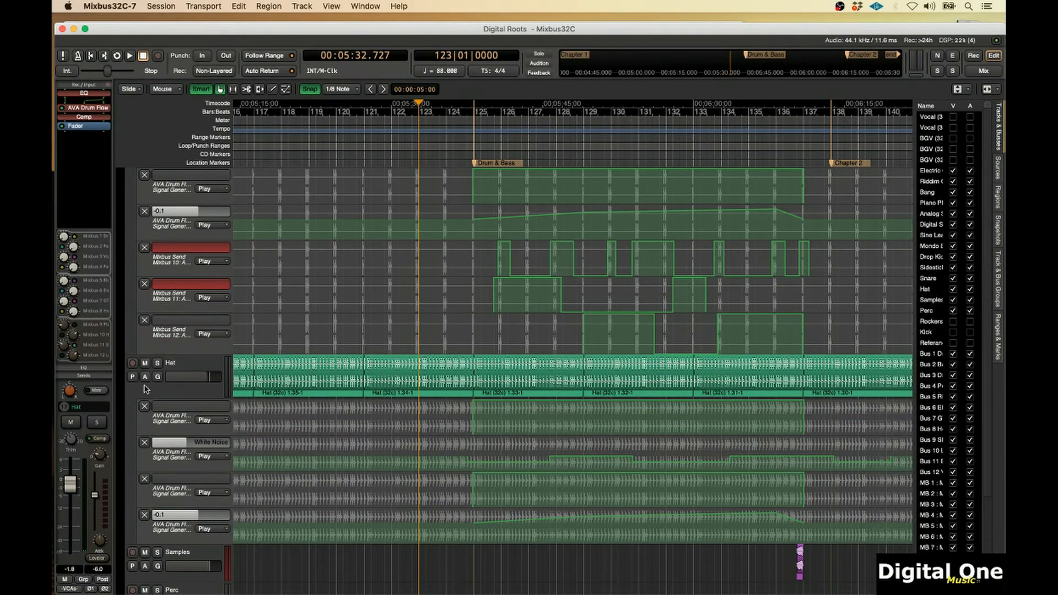
Show the Hat's Signal Generator Sine Wave Frequency automation lane
{"action": "left_click", "coordinate": [146, 379]}
{"action": "mouse_move", "coordinate": [169, 421]}
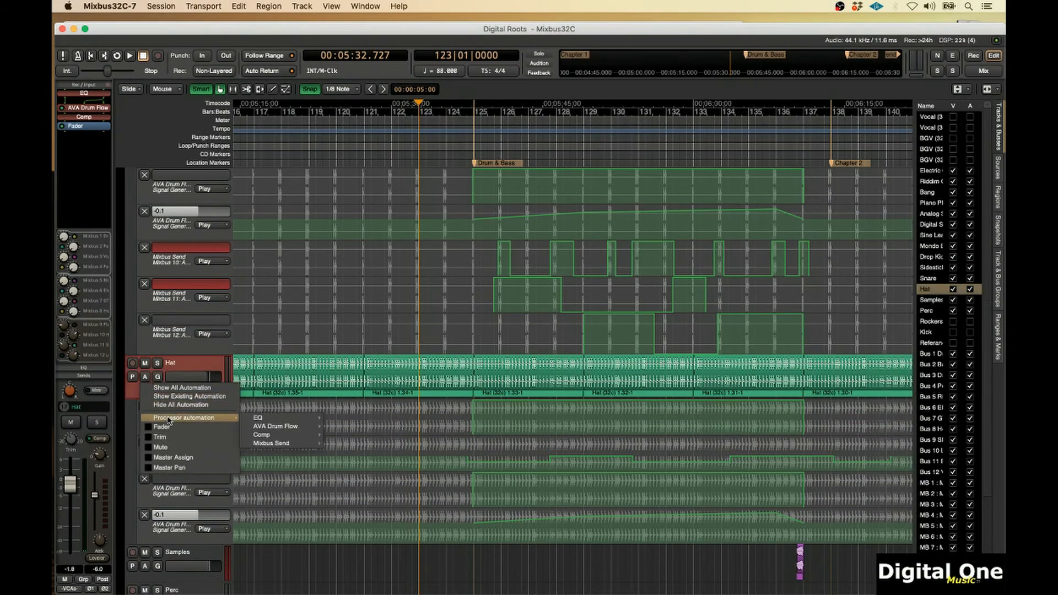
{"action": "mouse_move", "coordinate": [249, 428]}
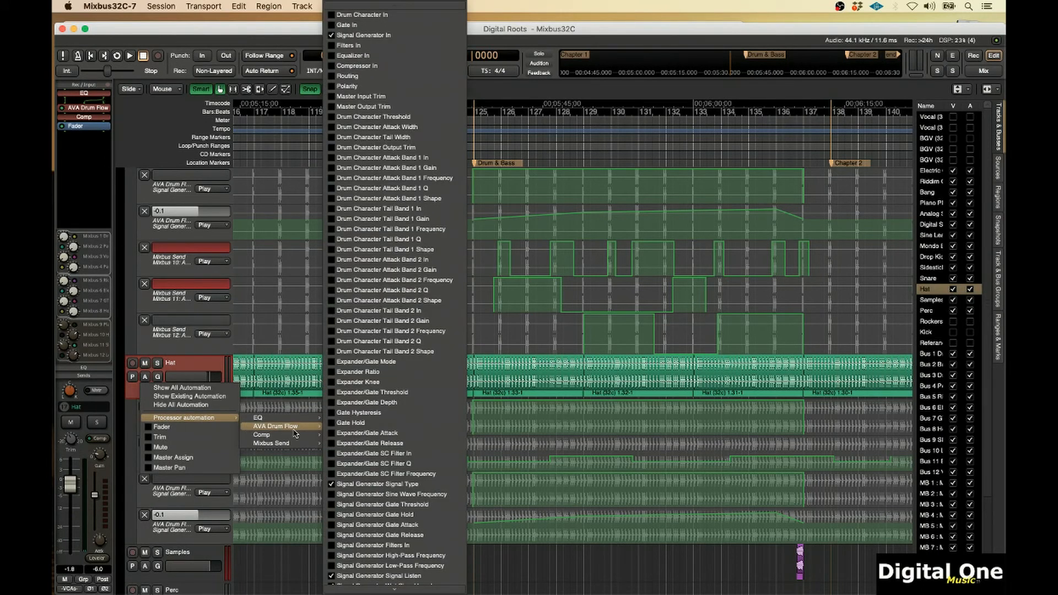
{"action": "left_click", "coordinate": [331, 495]}
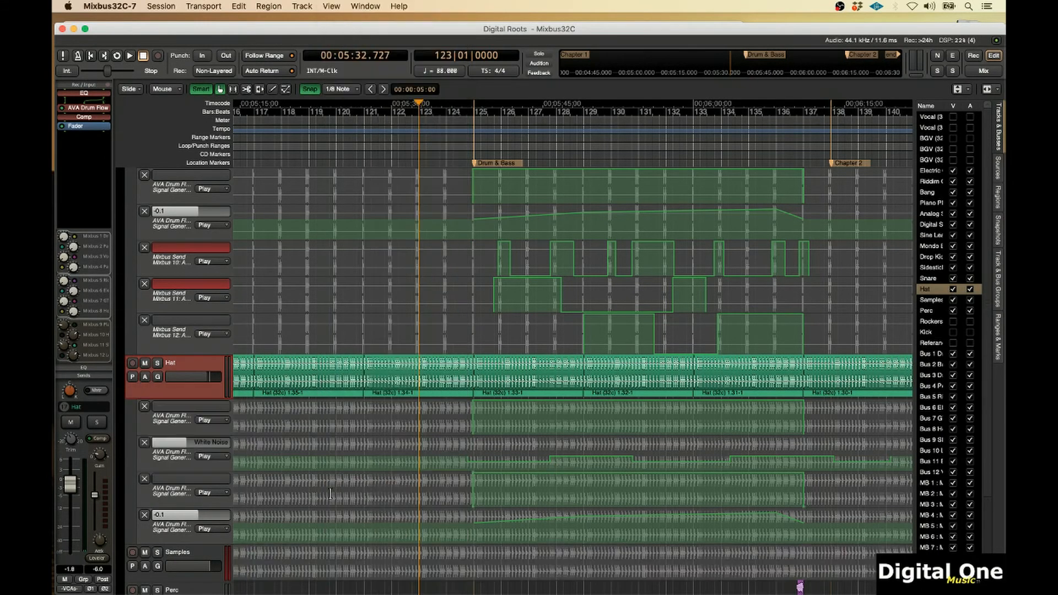
Open the Hat's AVA Drum Flow plugin window and set the Sine Wave Frequency automation lane to Write
{"action": "double_click", "coordinate": [79, 109]}
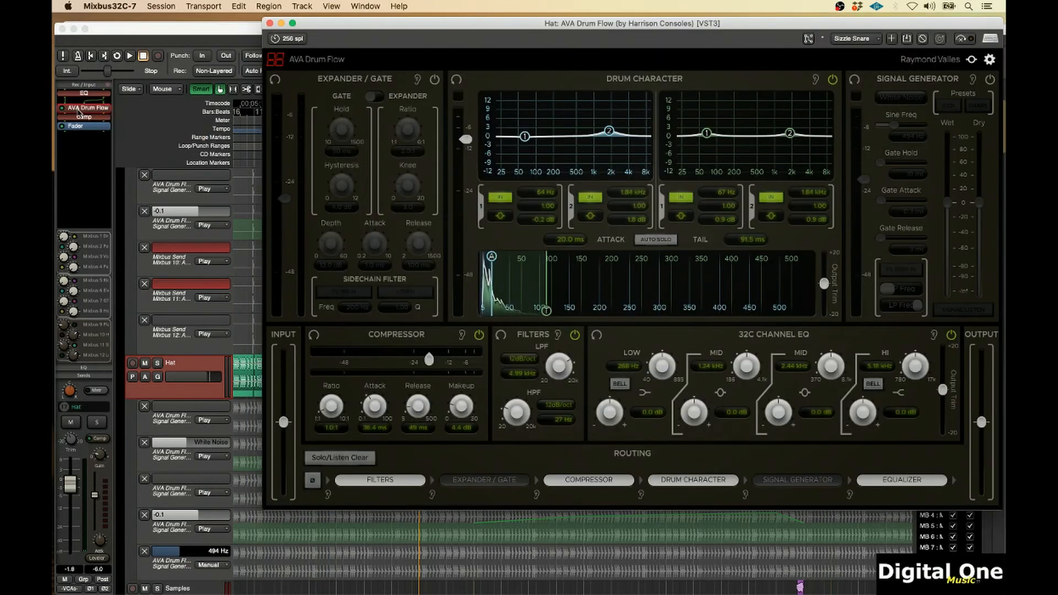
{"action": "left_click", "coordinate": [219, 565]}
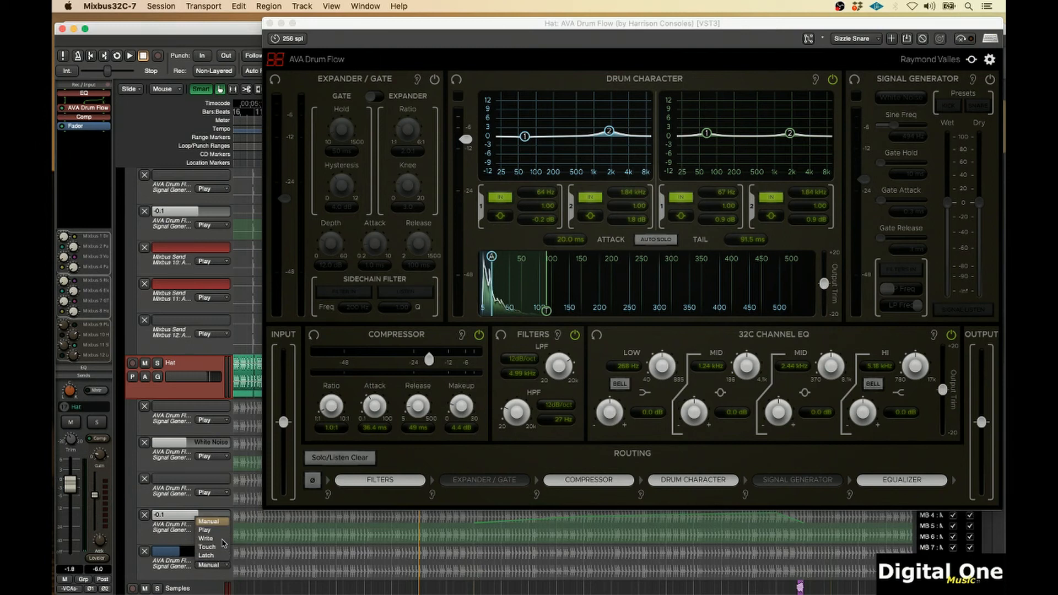
{"action": "left_click", "coordinate": [211, 539]}
Play the session and record the Hat's Sine Freq movements by moving its slider up and down, then stop
{"action": "key", "text": "space"}
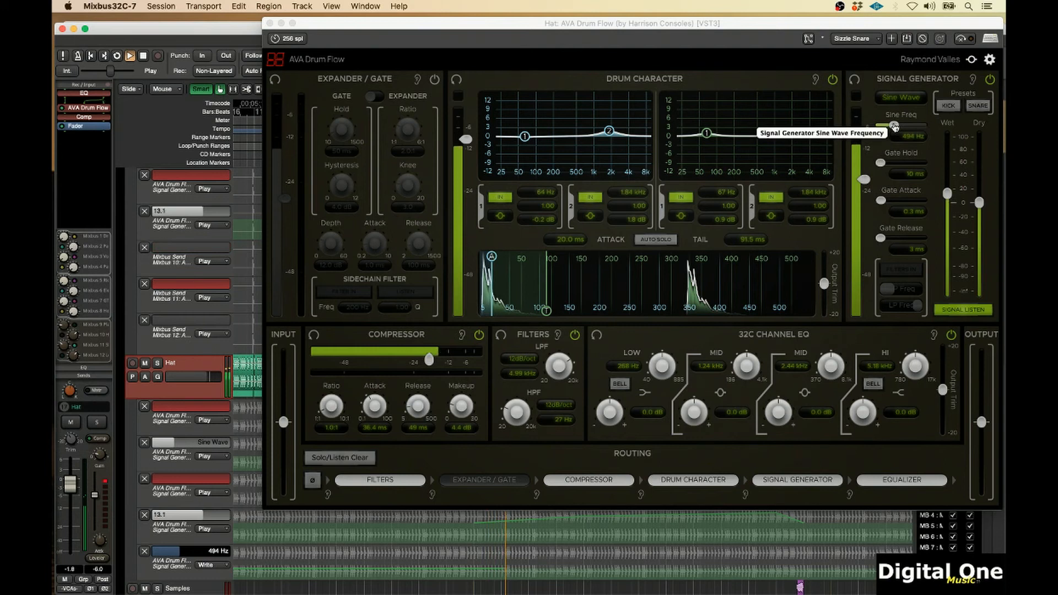
{"action": "left_click_drag", "start_coordinate": [894, 127], "coordinate": [903, 126]}
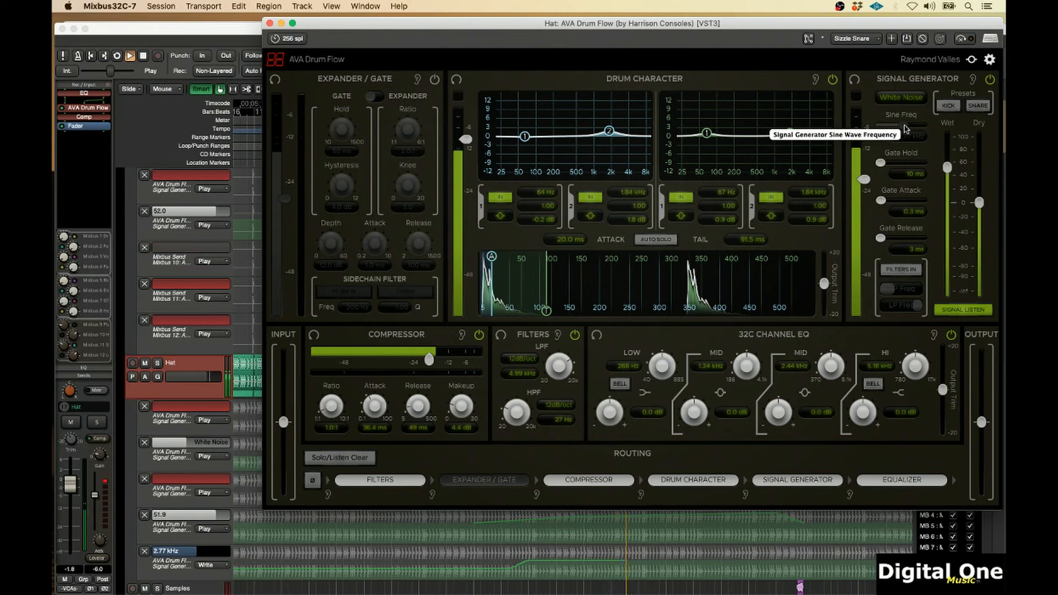
{"action": "left_click_drag", "start_coordinate": [906, 129], "coordinate": [884, 133]}
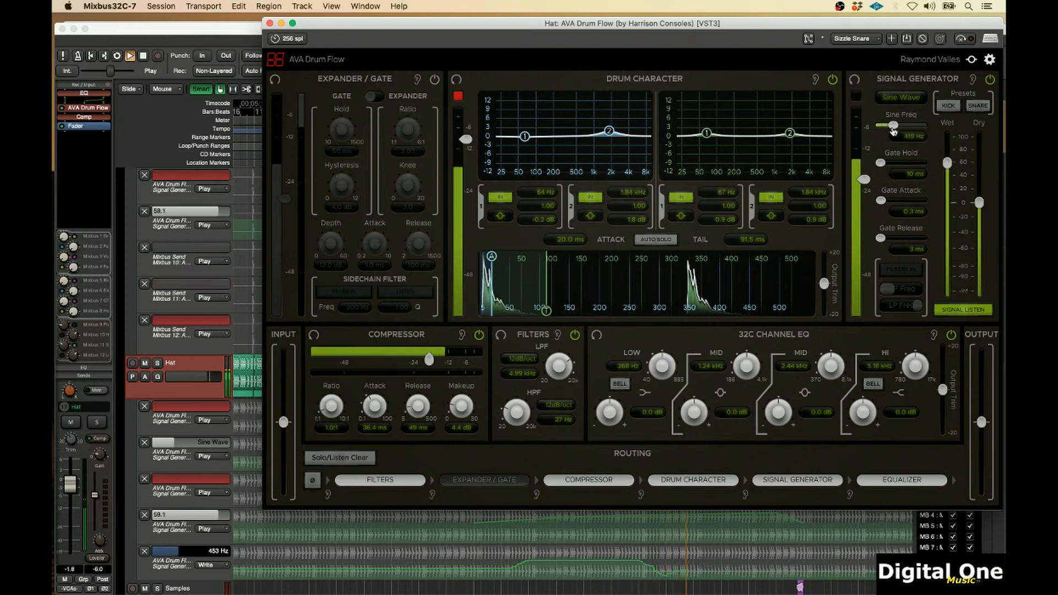
{"action": "left_click_drag", "start_coordinate": [896, 129], "coordinate": [899, 130]}
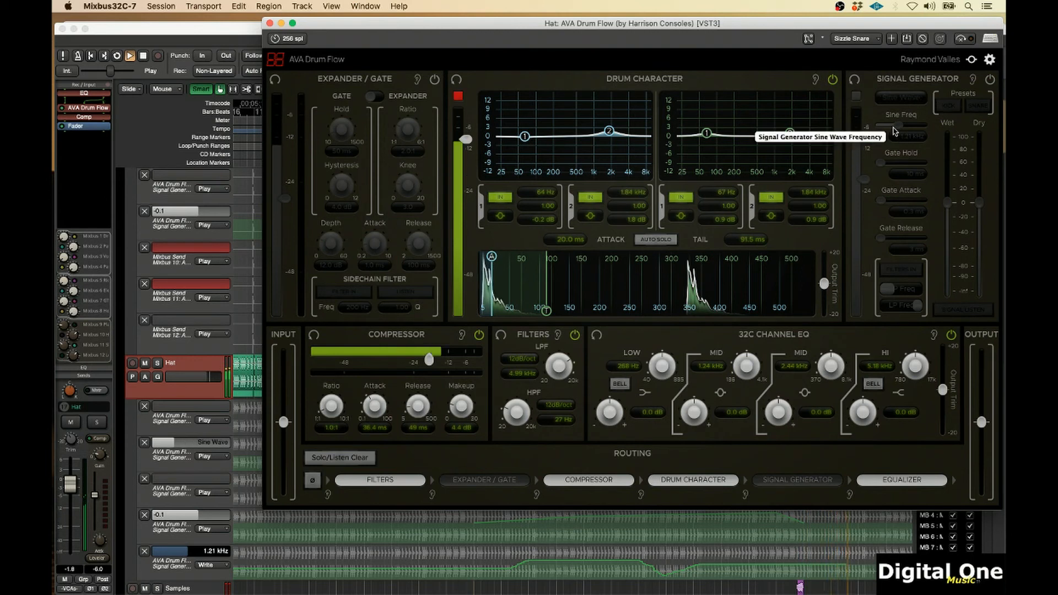
{"action": "key", "text": "space"}
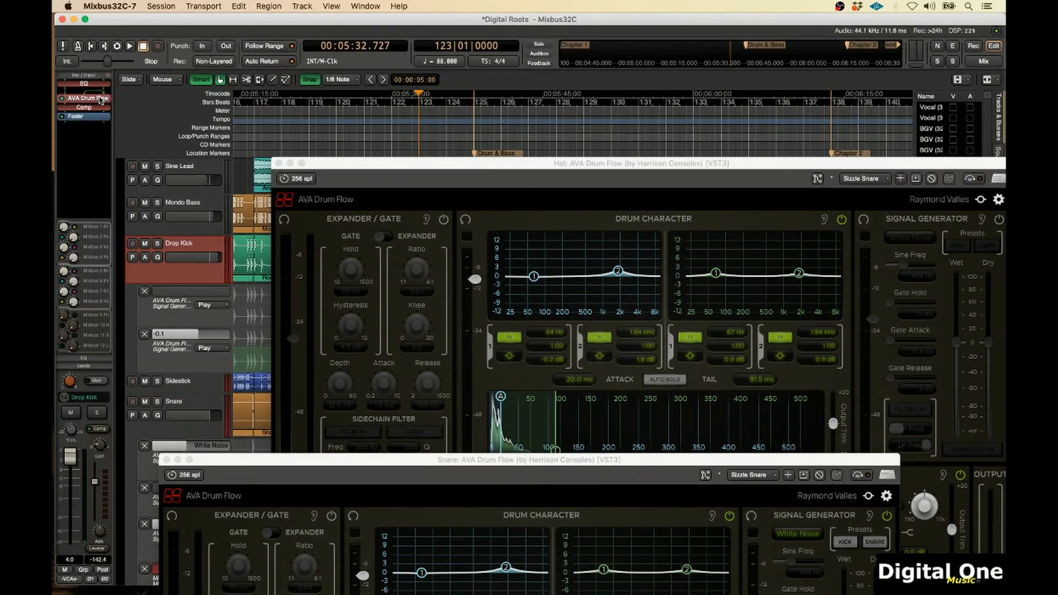
Open the Kick's AVA Drum Flow window and arrange the Kick, Snare and Hat plugin windows side by side
{"action": "double_click", "coordinate": [101, 100]}
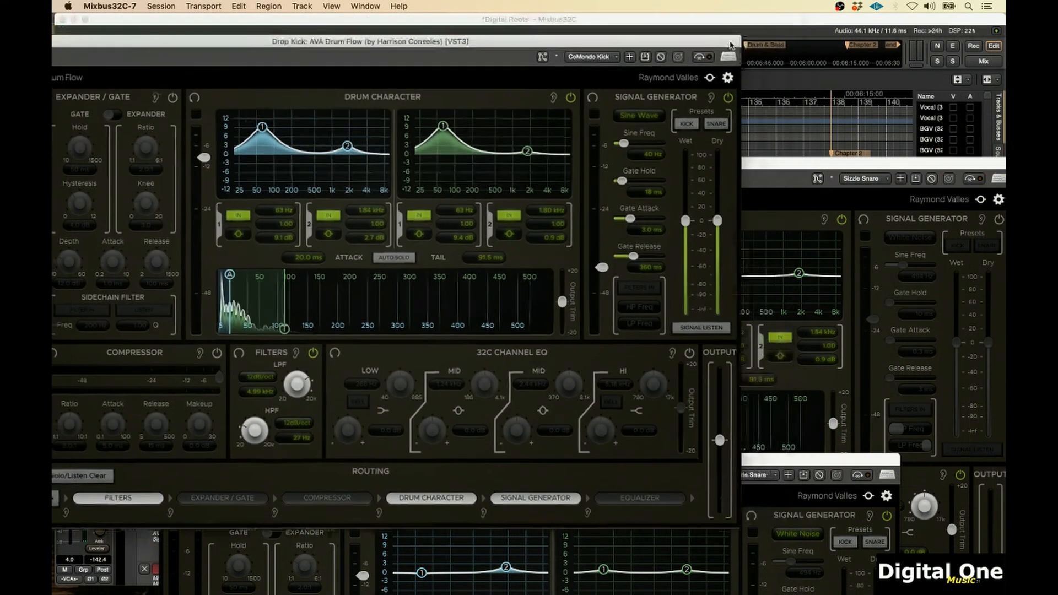
{"action": "left_click_drag", "start_coordinate": [779, 23], "coordinate": [377, 167]}
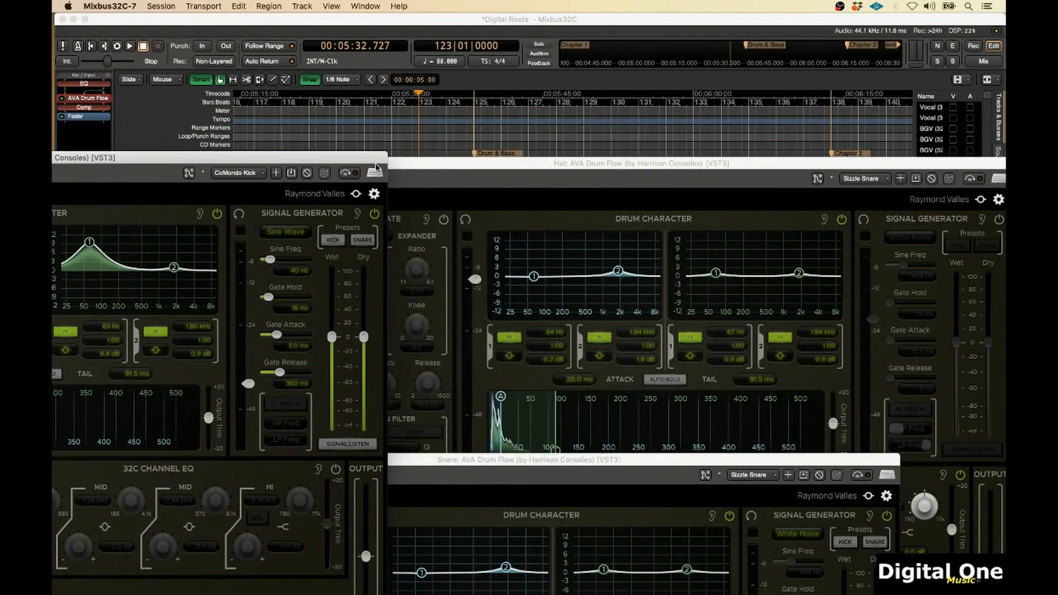
{"action": "left_click_drag", "start_coordinate": [885, 458], "coordinate": [716, 169]}
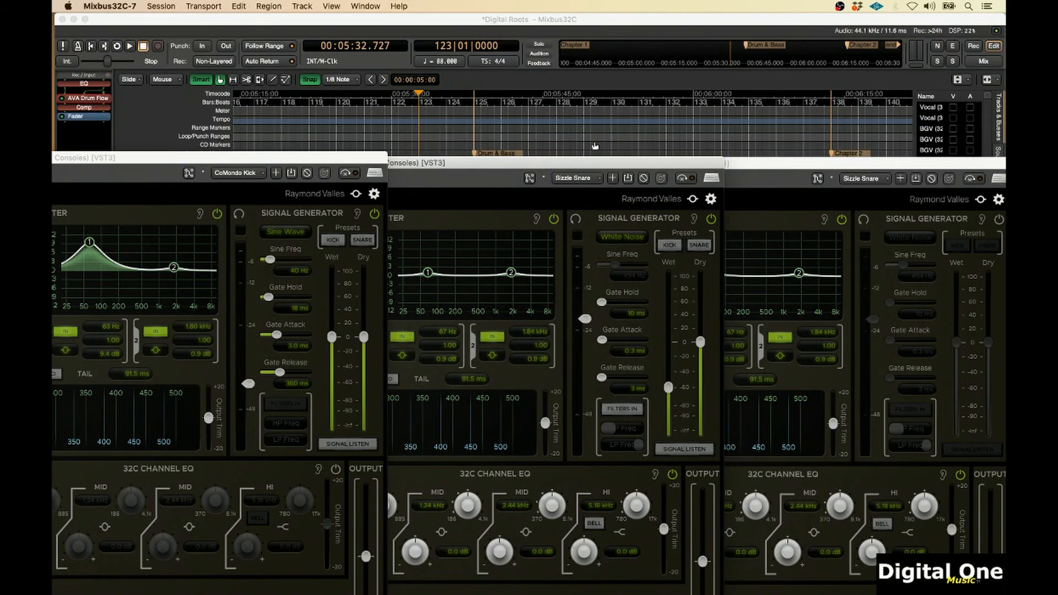
Play back the section to watch the three signal generators working together
{"action": "left_click", "coordinate": [369, 155]}
{"action": "key", "text": "space"}
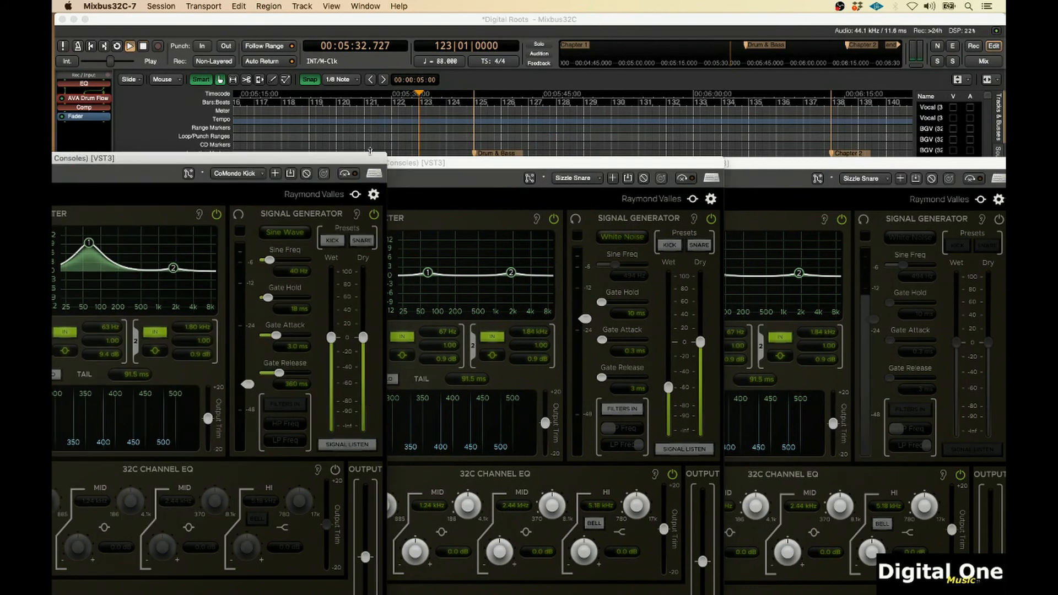
{"action": "left_click_drag", "start_coordinate": [369, 158], "coordinate": [367, 161]}
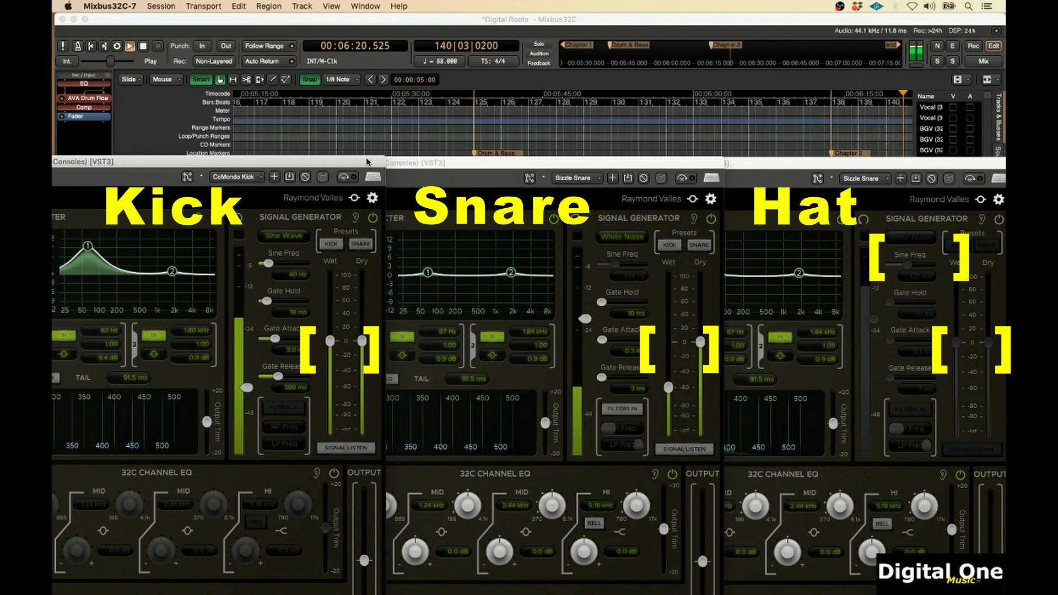
{"action": "key", "text": "space"}
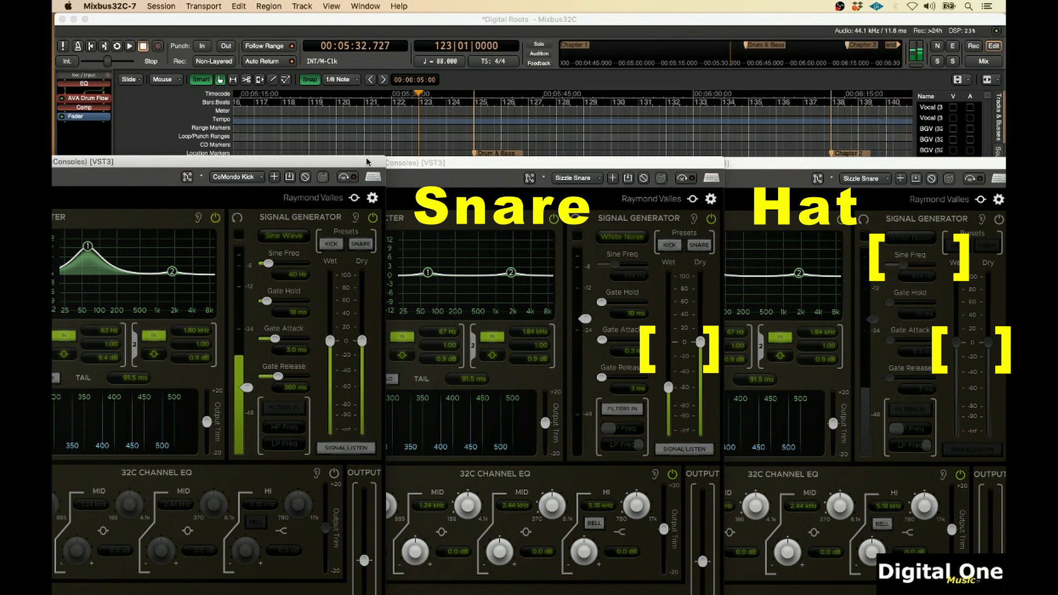